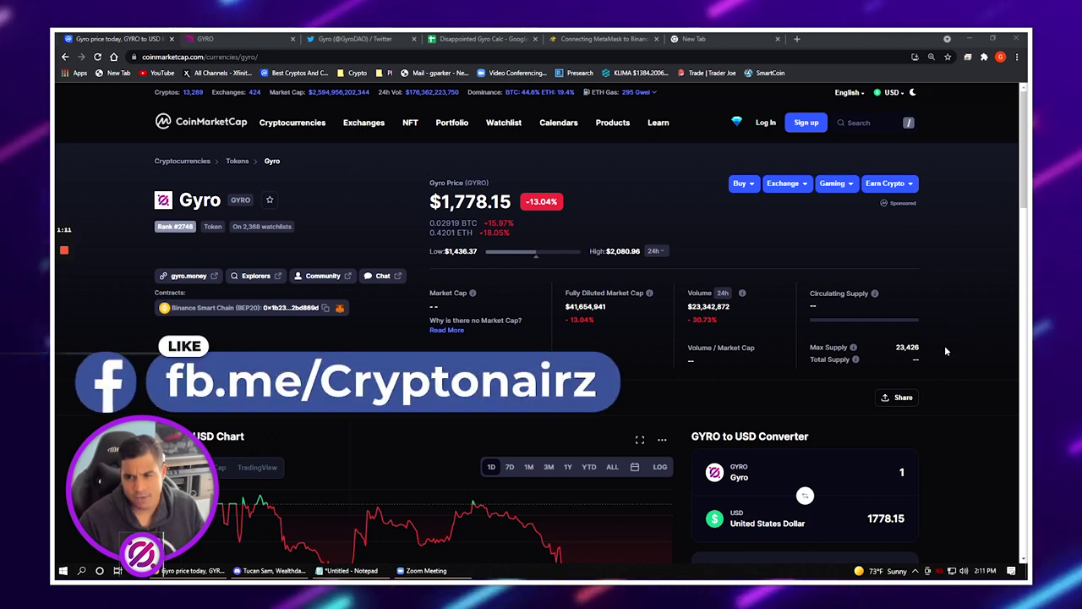
Check the 23,426 Max Supply figure on CoinMarketCap's Gyro page and scroll through its stats
double_click(907, 347)
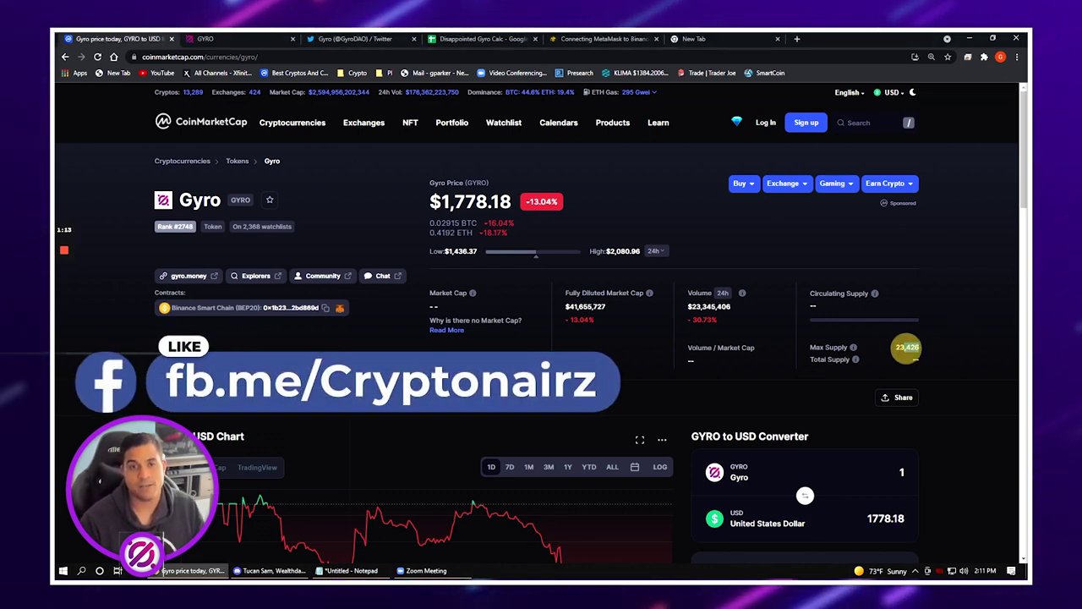
left_click(885, 348)
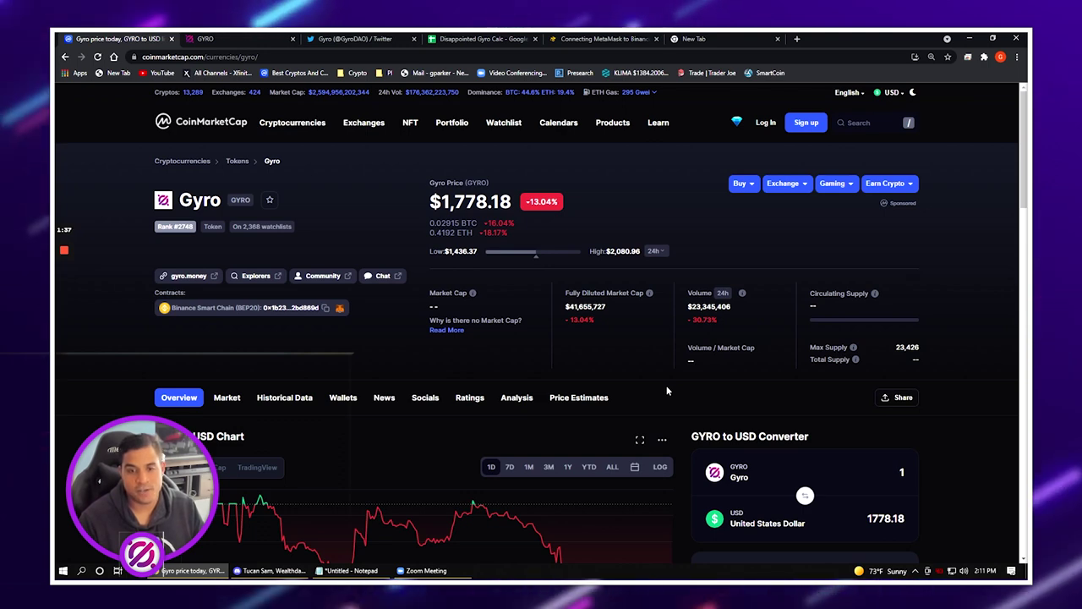
scroll(130, 331, "down", 2)
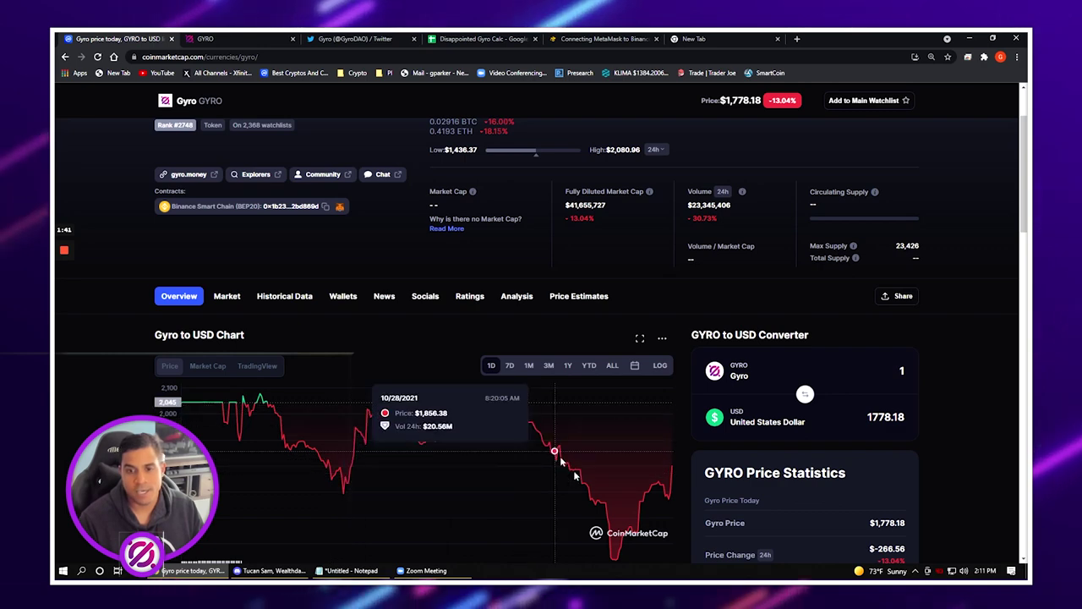
scroll(158, 314, "down", 2)
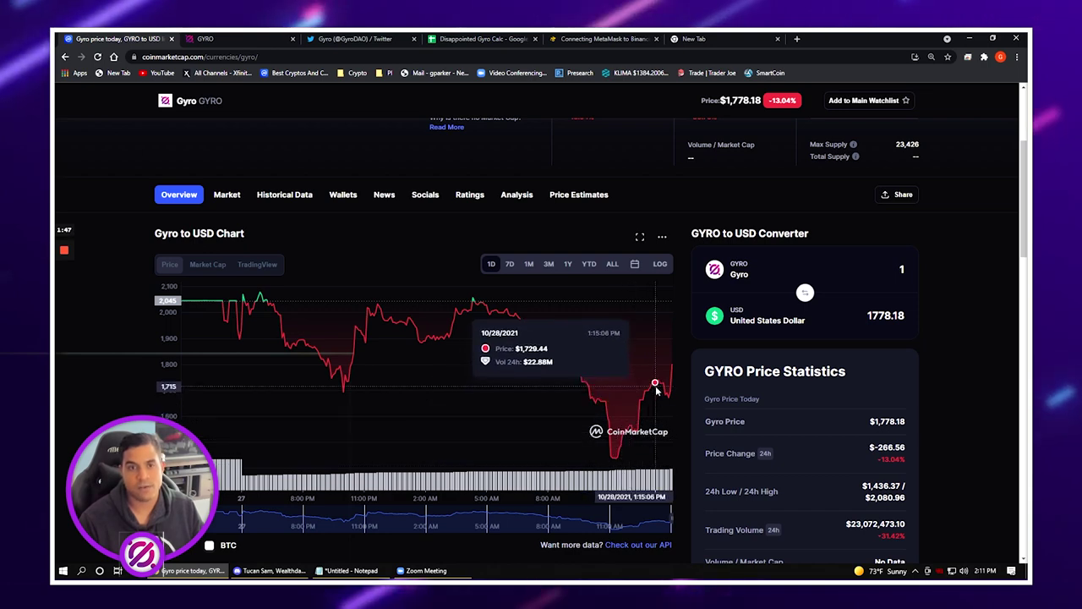
scroll(96, 272, "up", 3)
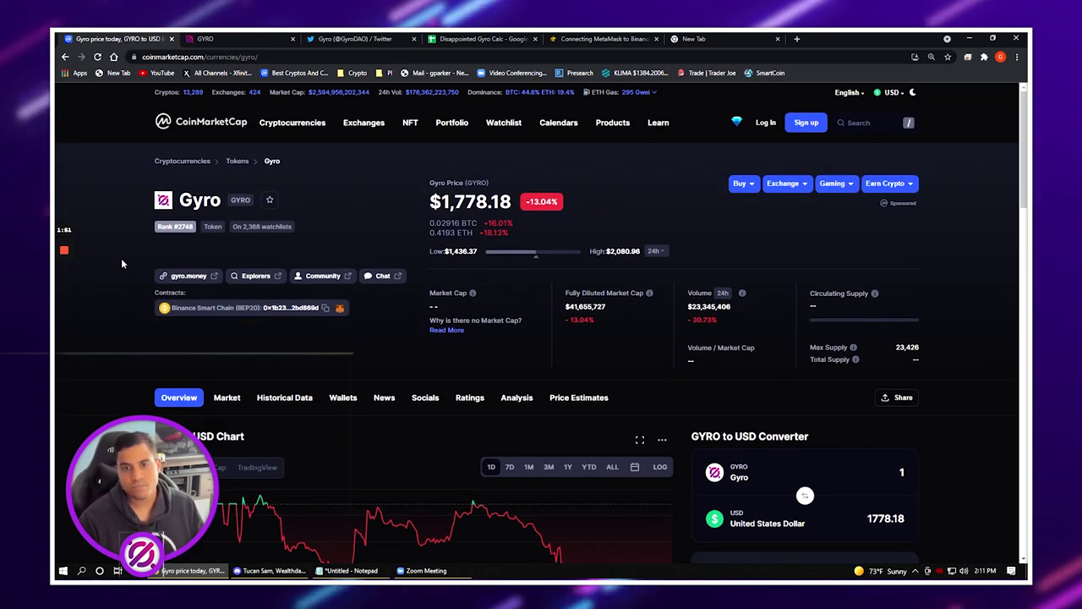
Read the gyro.money homepage down to the Meet the worldwide community section
left_click(211, 38)
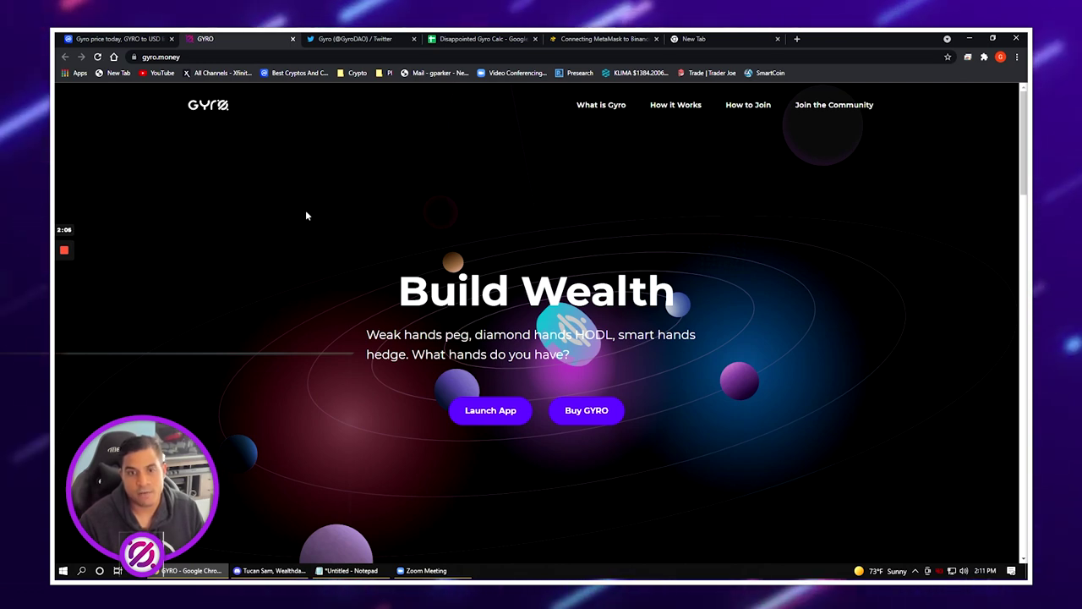
scroll(505, 421, "down", 5)
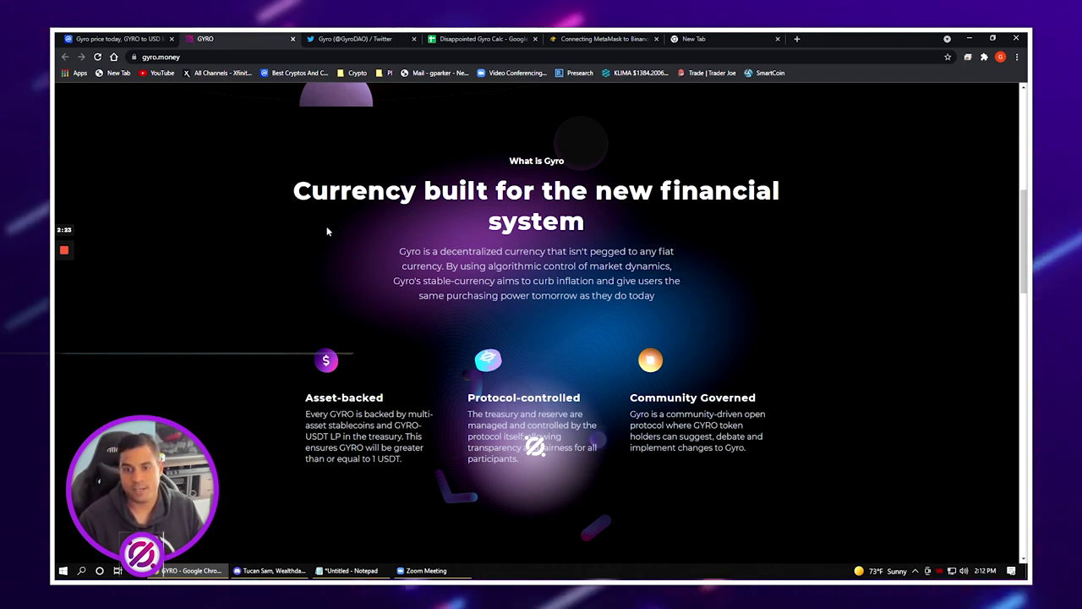
scroll(328, 231, "down", 5)
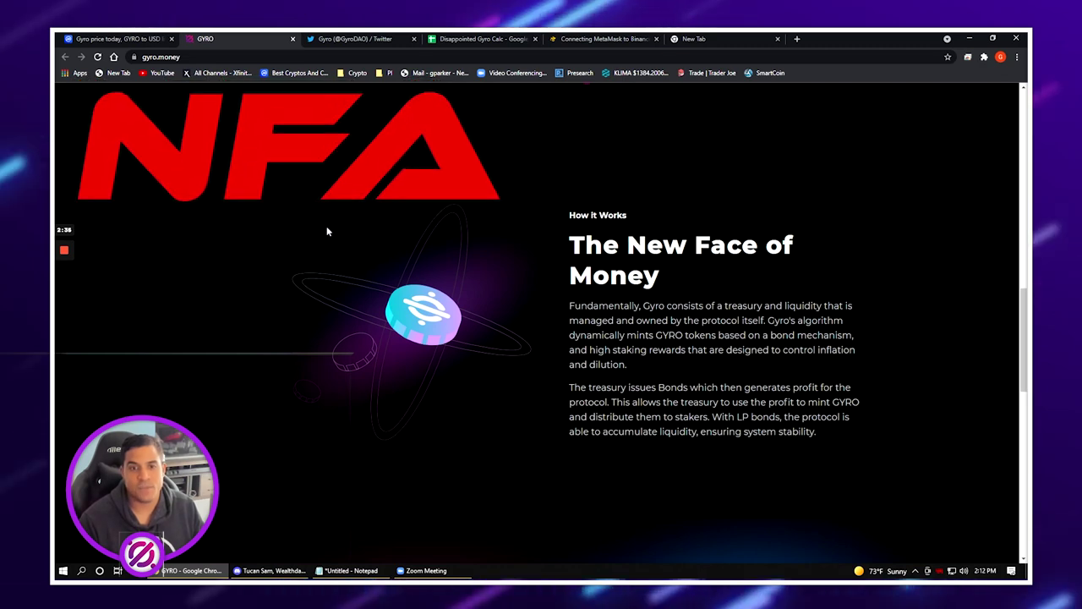
scroll(346, 188, "down", 3)
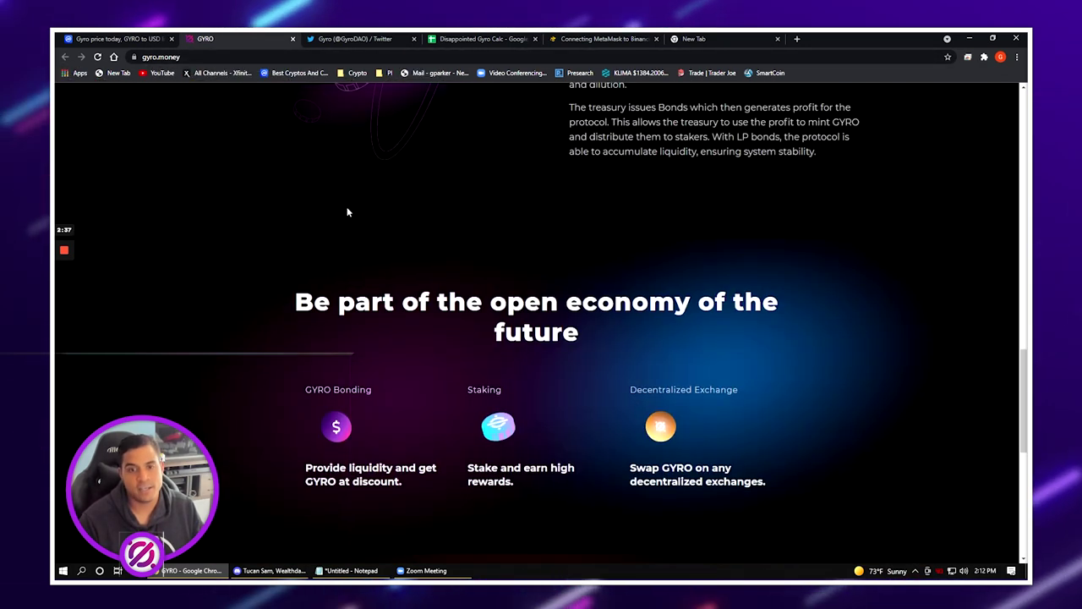
scroll(347, 212, "down", 2)
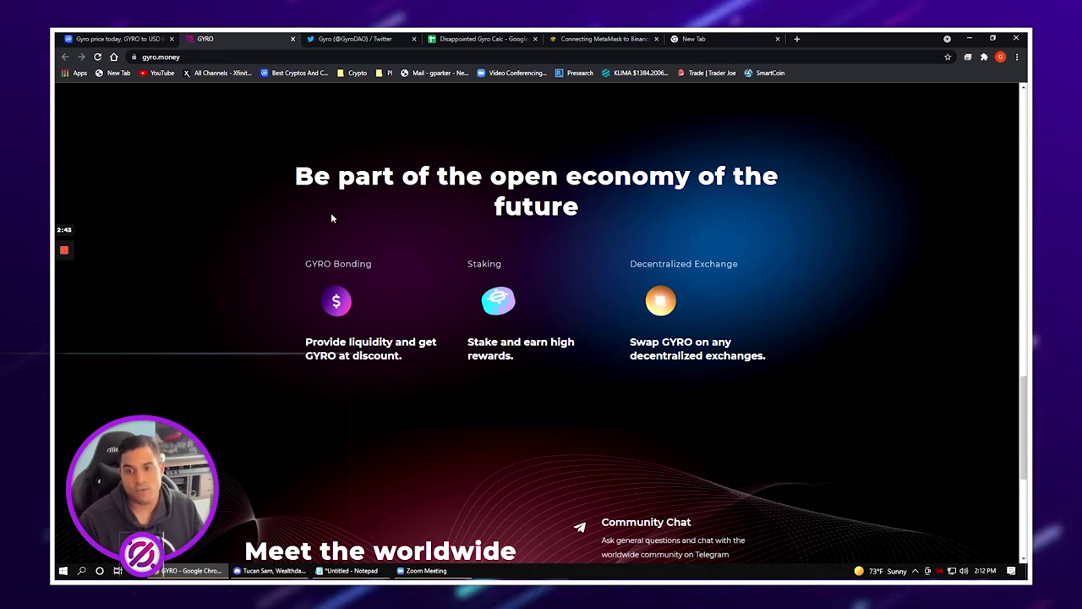
scroll(278, 229, "down", 3)
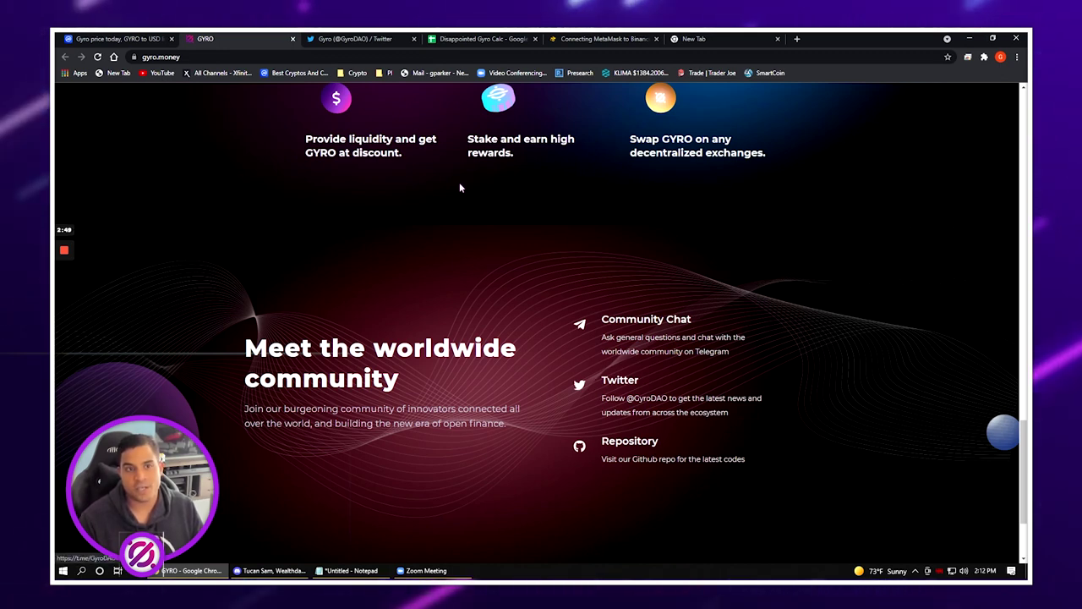
Skim Gyro's Twitter profile, then bring up Binance Academy's MetaMask-to-Smart-Chain guide listing ChainID 56
left_click(356, 40)
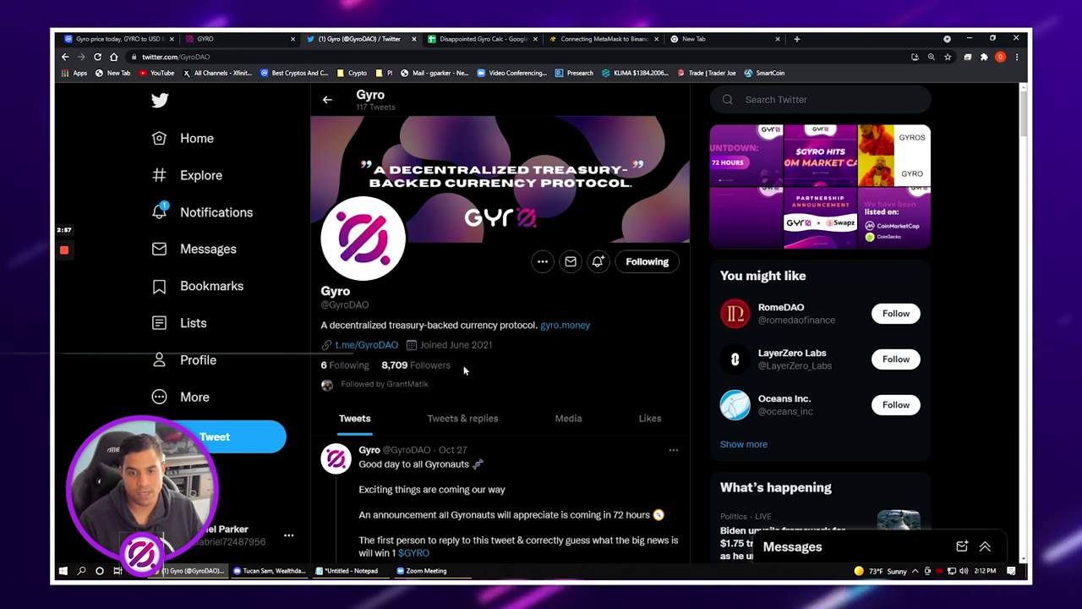
scroll(507, 386, "down", 1)
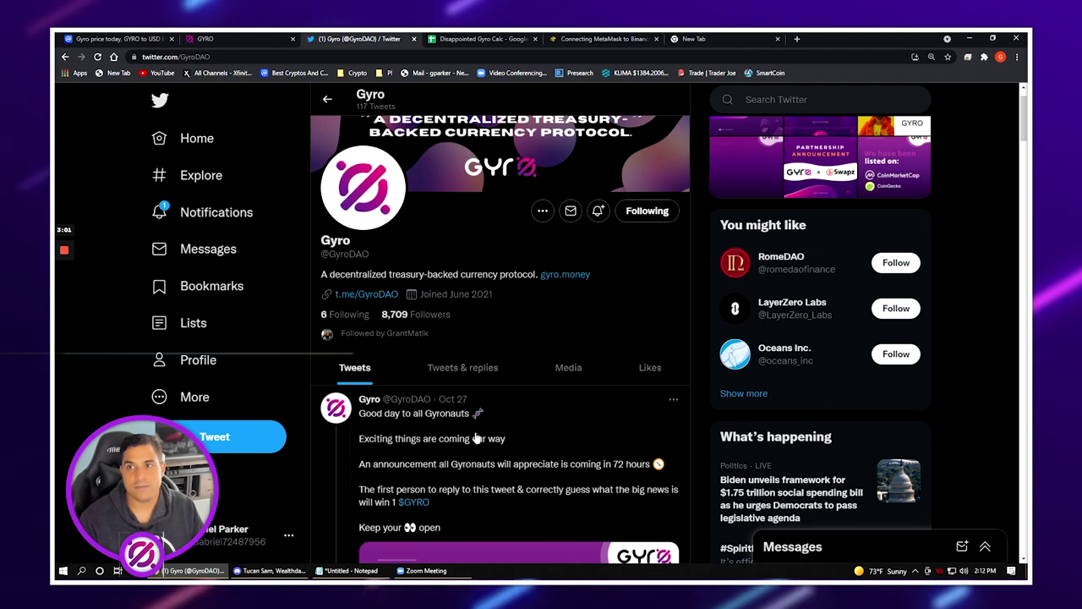
left_click(609, 38)
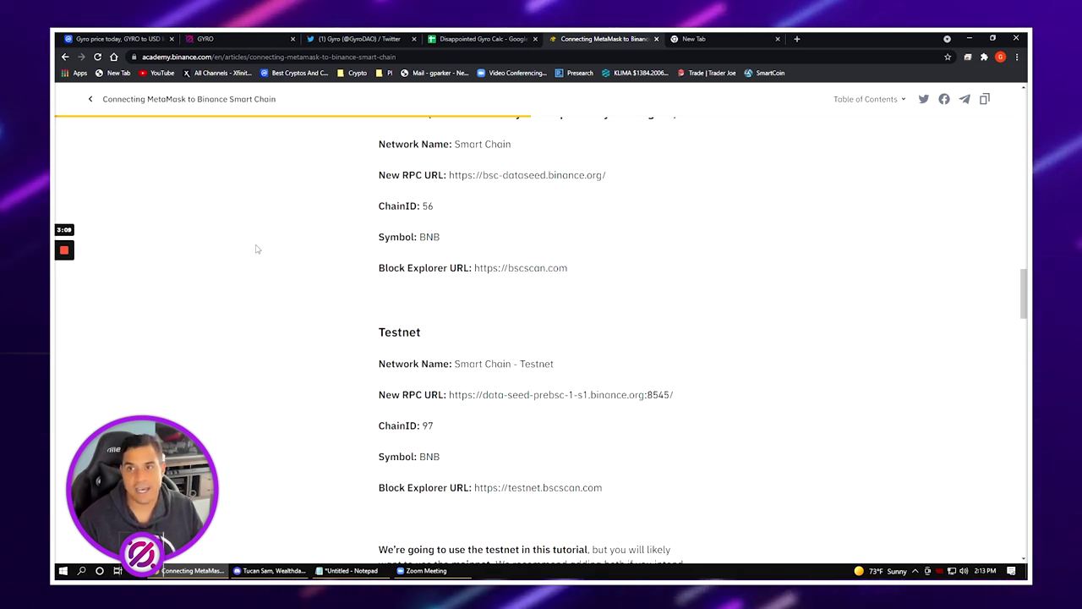
Start a custom network in MetaMask, with the Binance guide detached into its own window
left_click(967, 57)
left_click(956, 82)
left_click(884, 82)
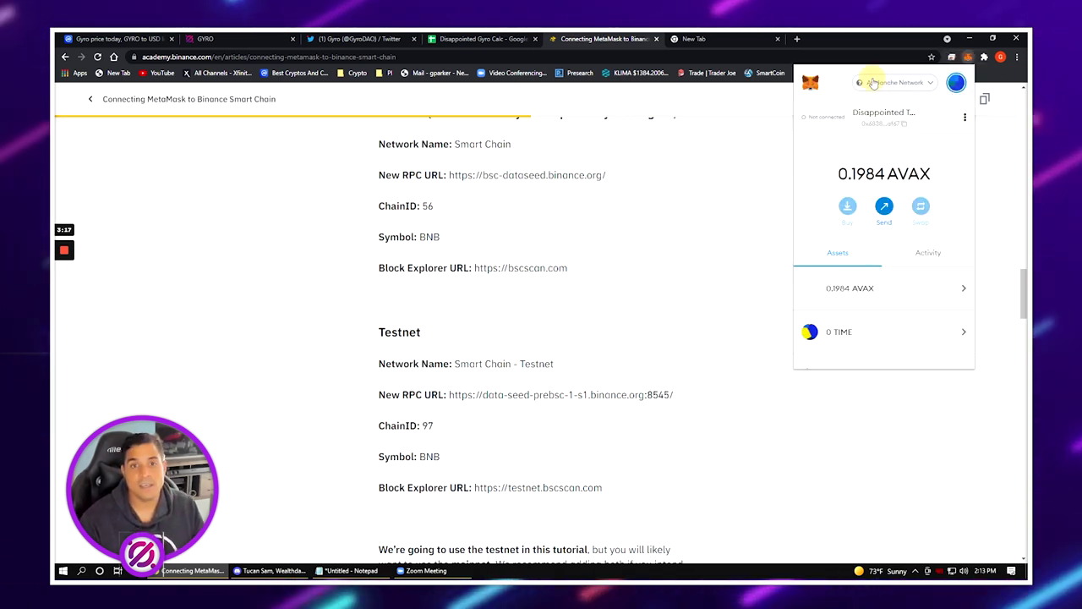
left_click(884, 82)
left_click(900, 314)
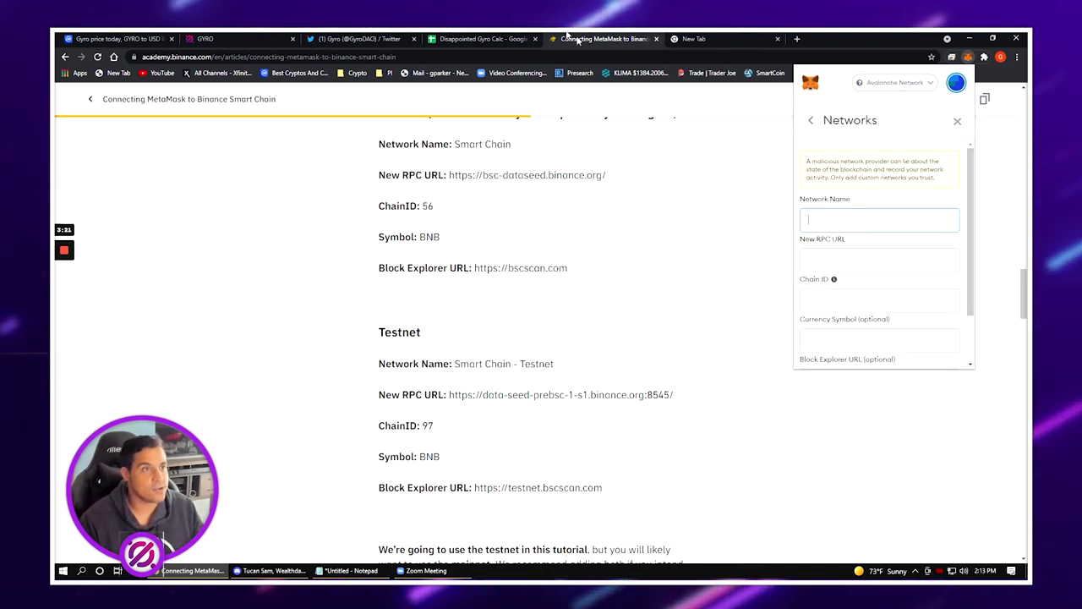
left_click_drag(605, 39, 56, 93)
left_click(652, 111)
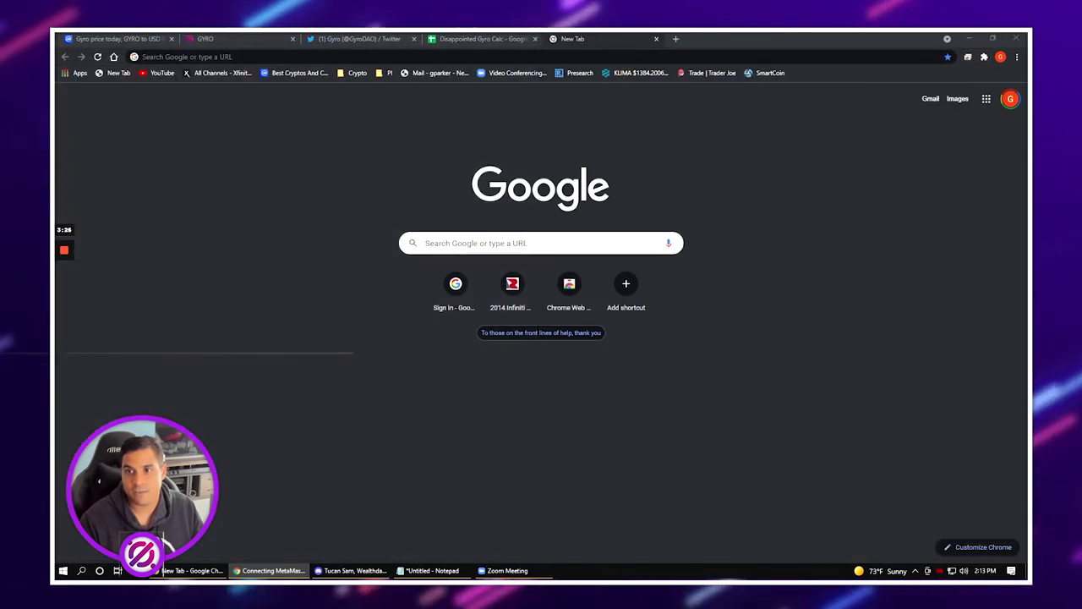
left_click(984, 57)
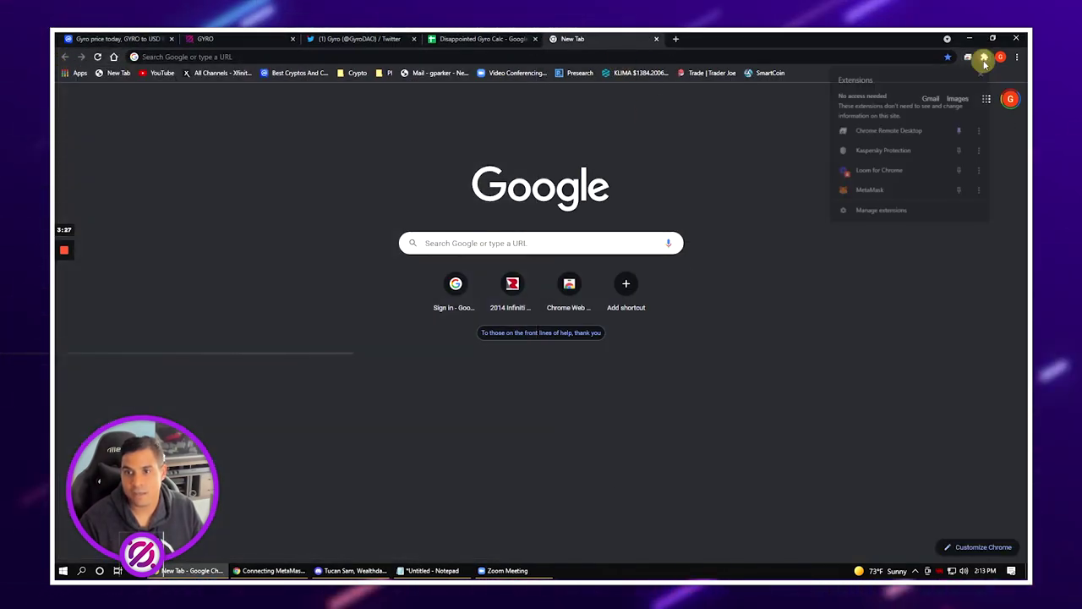
left_click(890, 188)
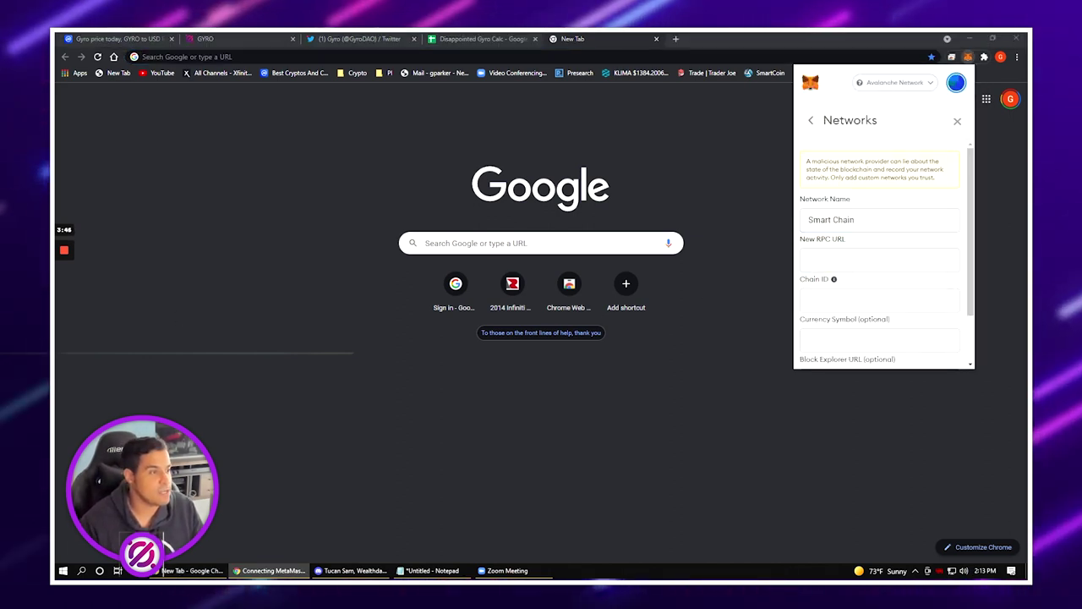
Enter the Smart Chain RPC URL and chain ID 56, then dismiss the What's new notice
left_click(880, 259)
type("https://bsc-dataseed.binance.org/")
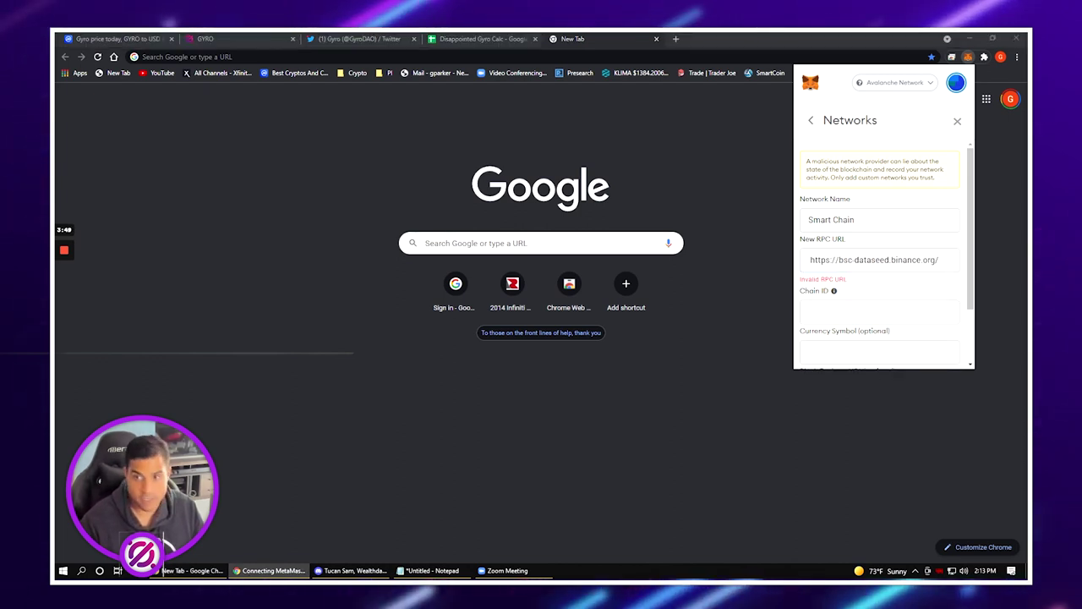
left_click(809, 311)
type("56")
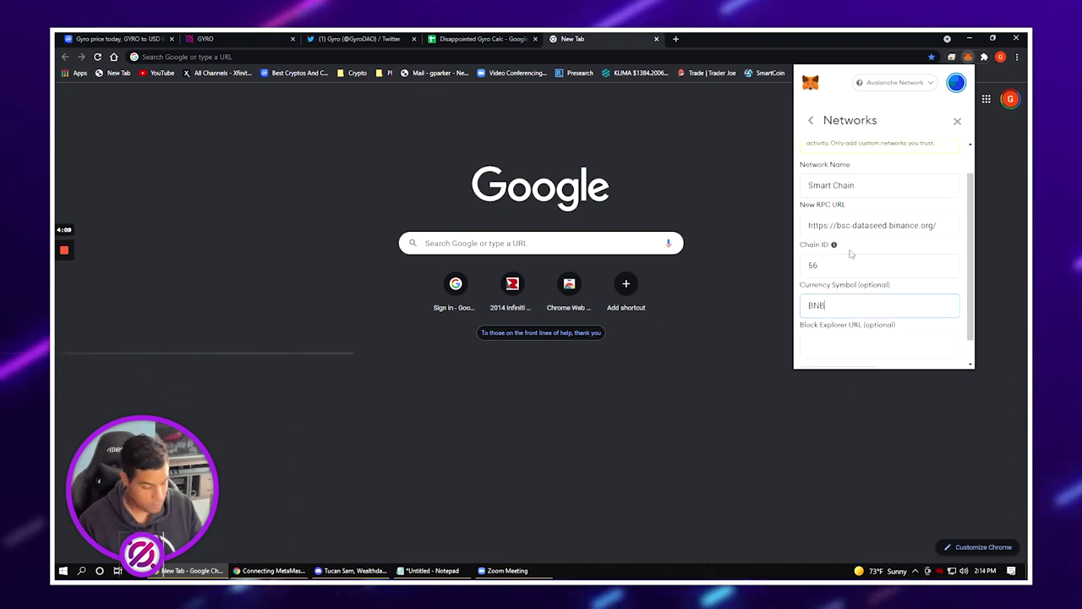
scroll(879, 254, "down", 1)
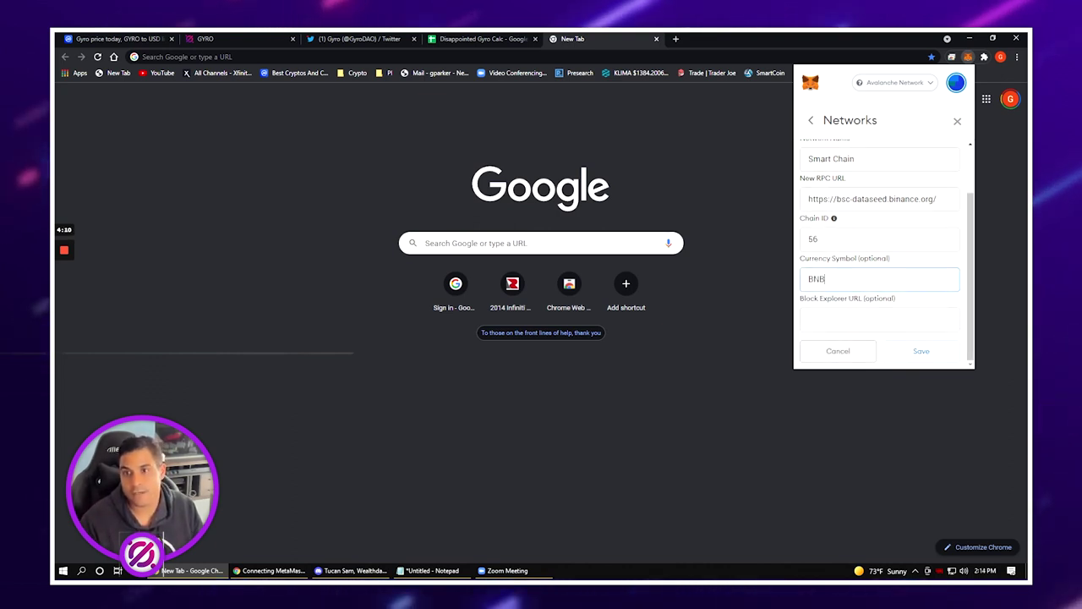
left_click(880, 318)
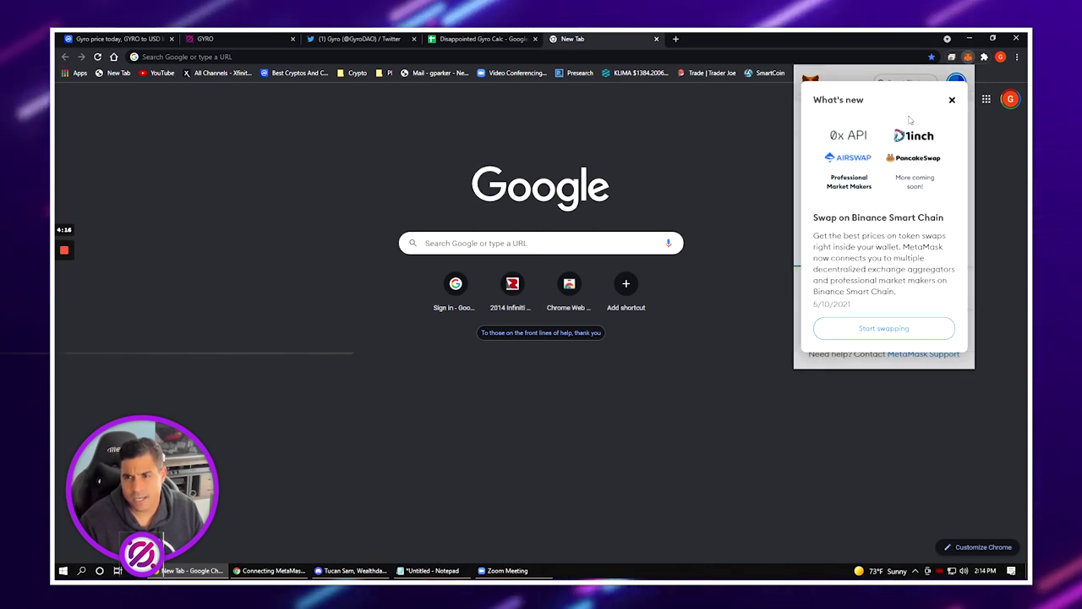
left_click(952, 100)
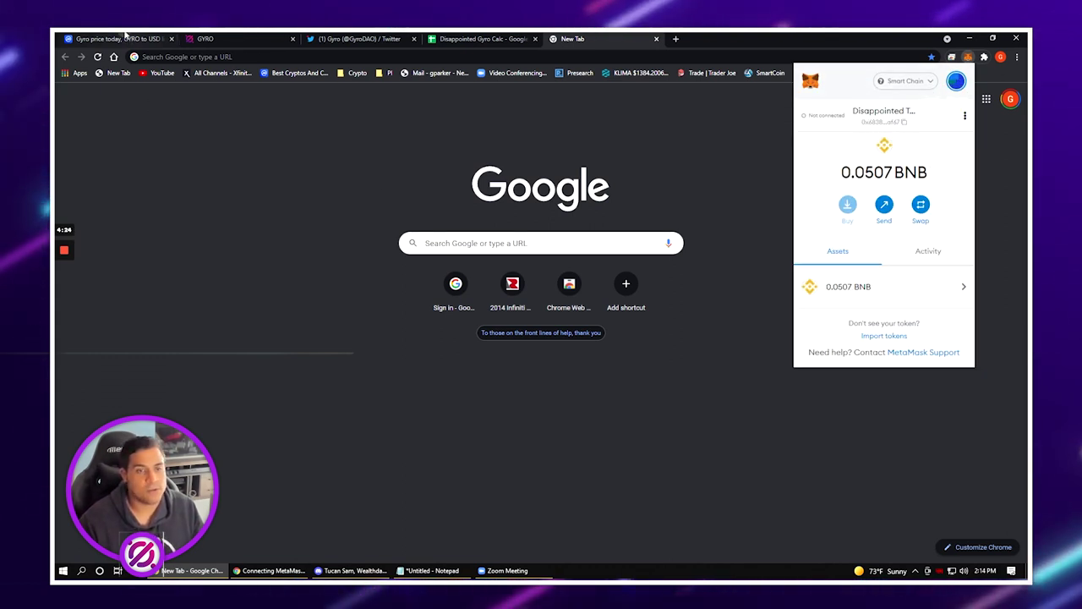
left_click(125, 38)
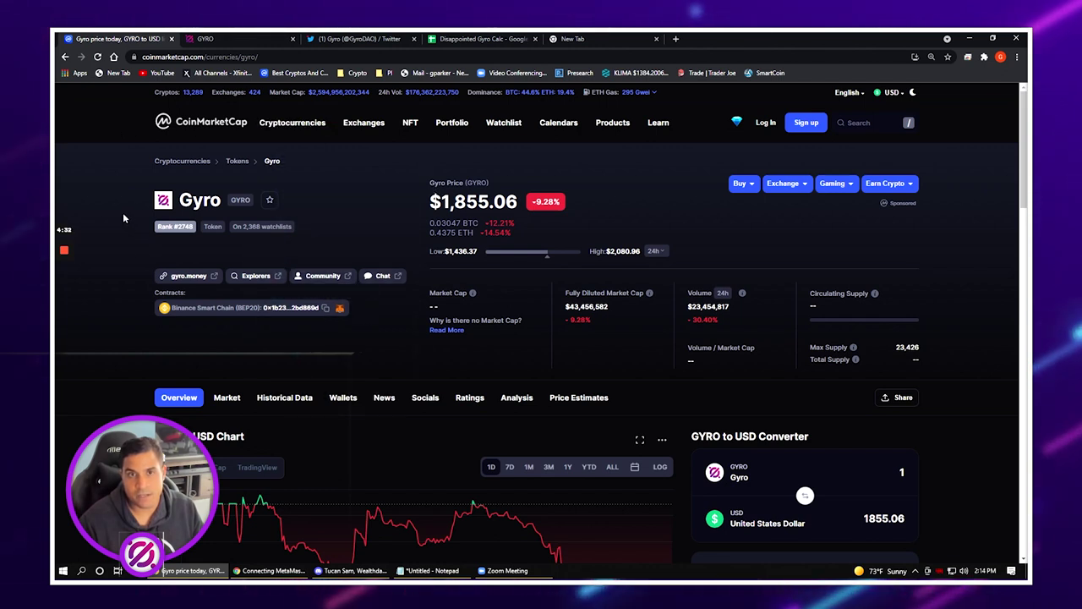
Add the GYRO token from CoinMarketCap's contract link to MetaMask, showing 1.122 GYRO
left_click(339, 308)
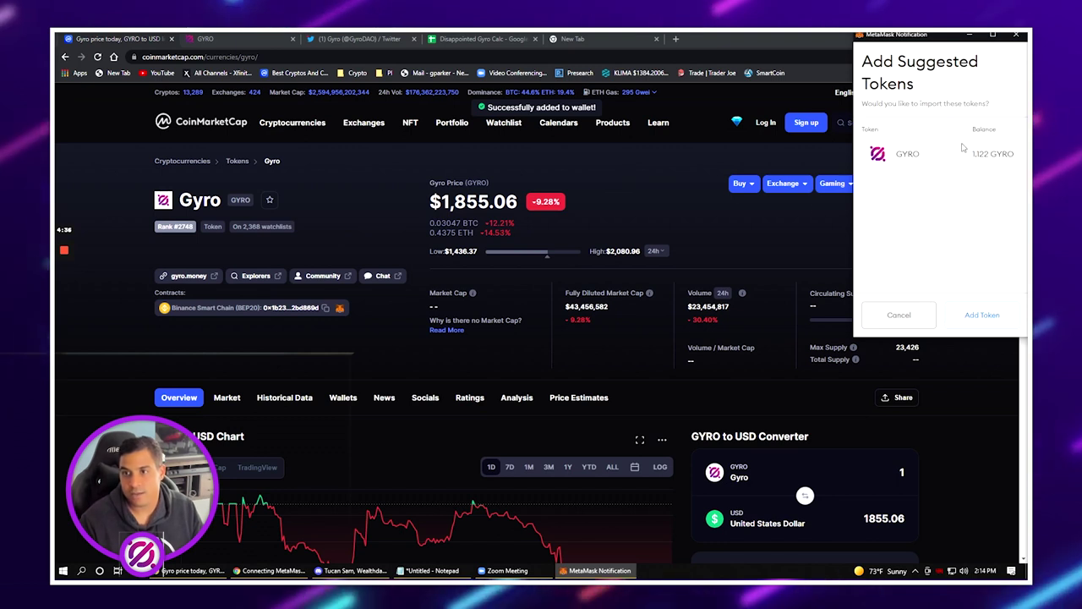
left_click(983, 315)
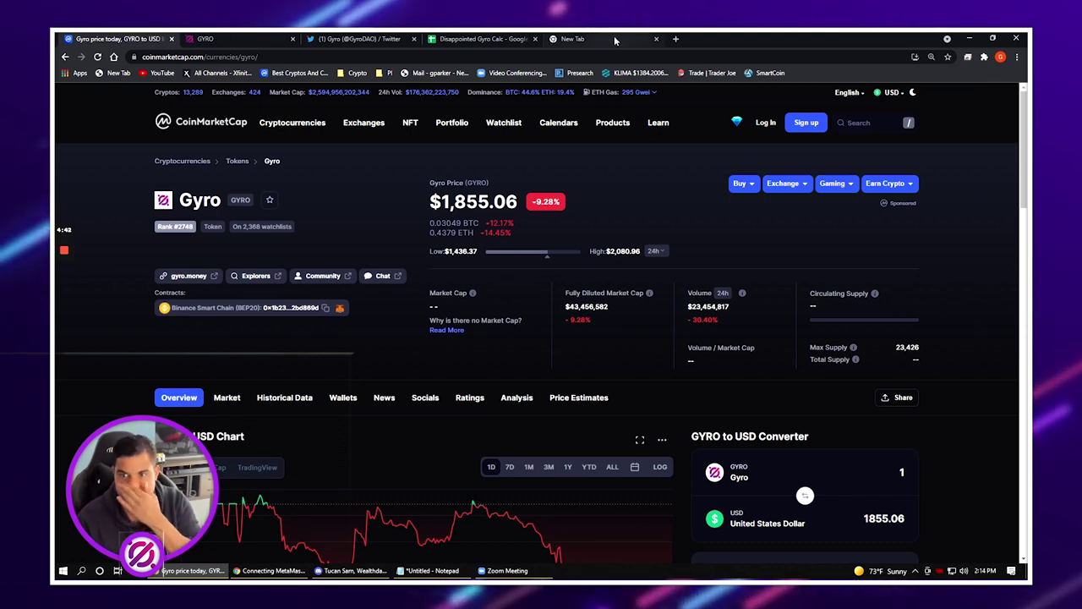
left_click(983, 57)
left_click(905, 174)
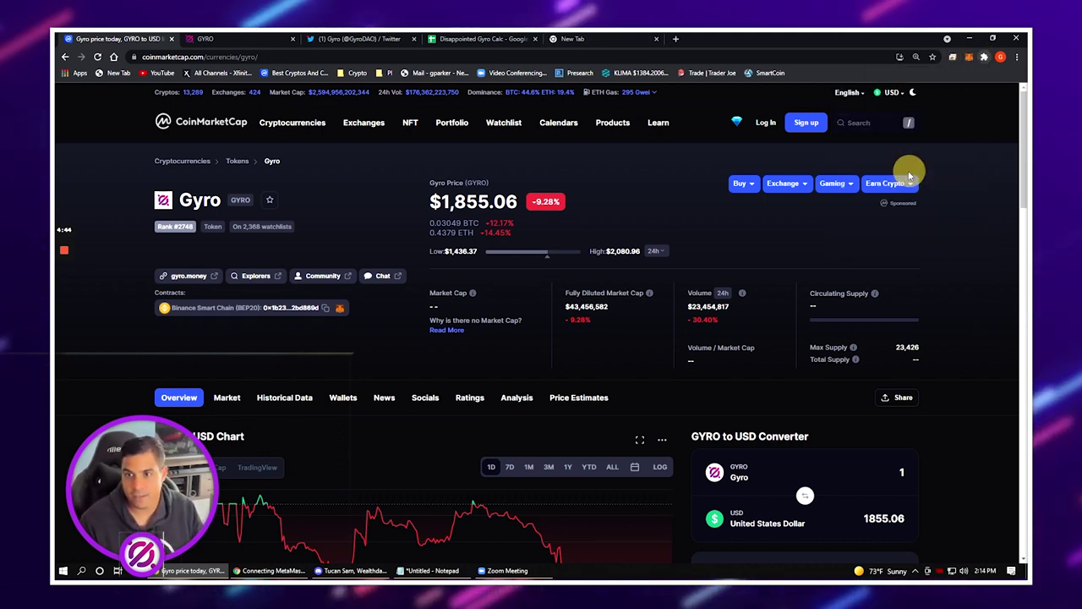
scroll(848, 306, "down", 1)
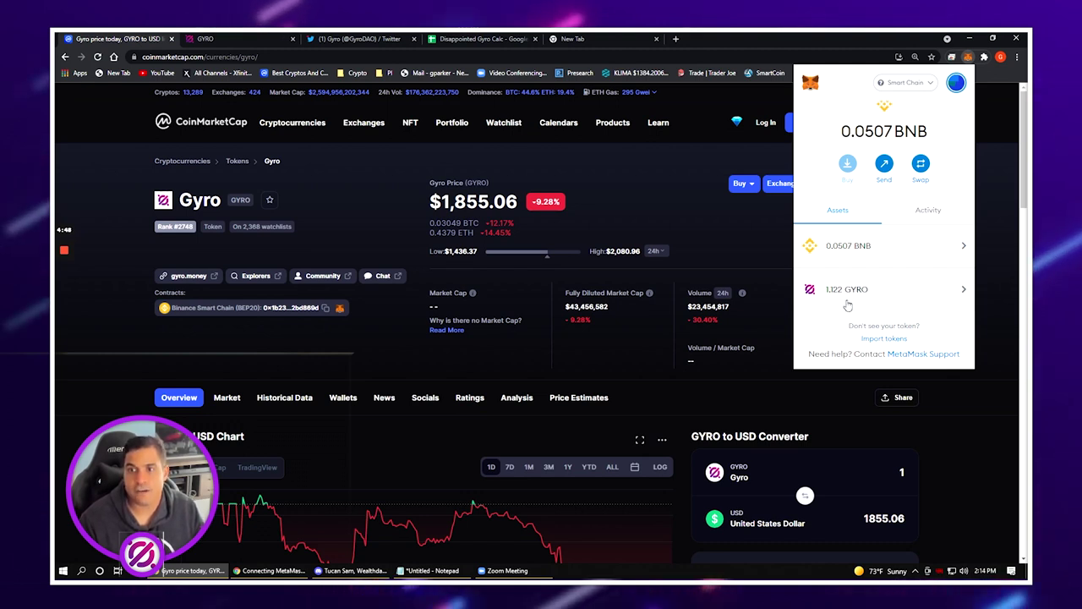
left_click(921, 163)
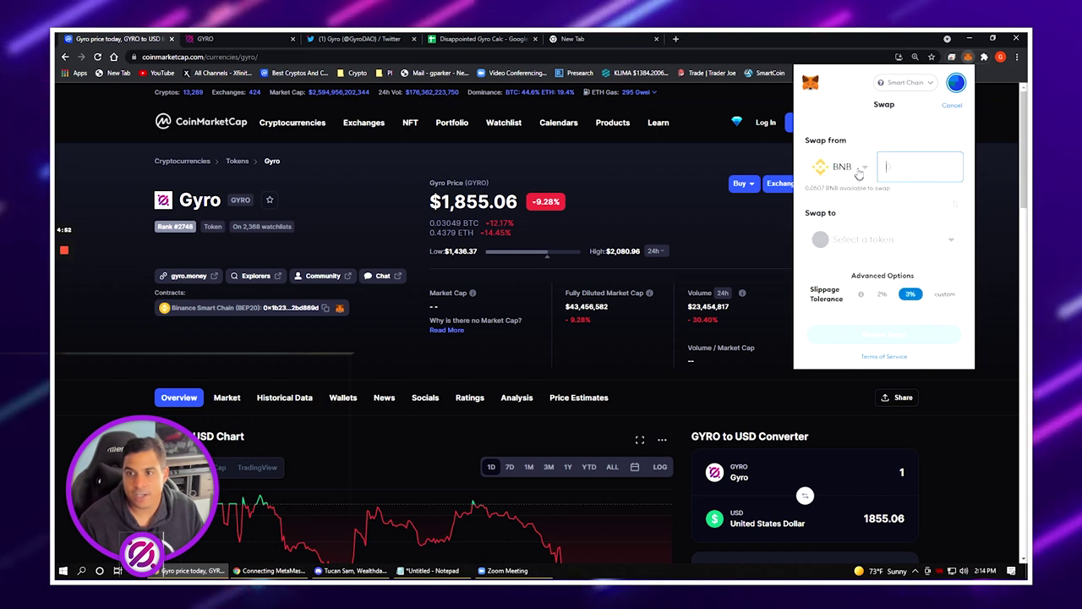
left_click(863, 238)
left_click(855, 268)
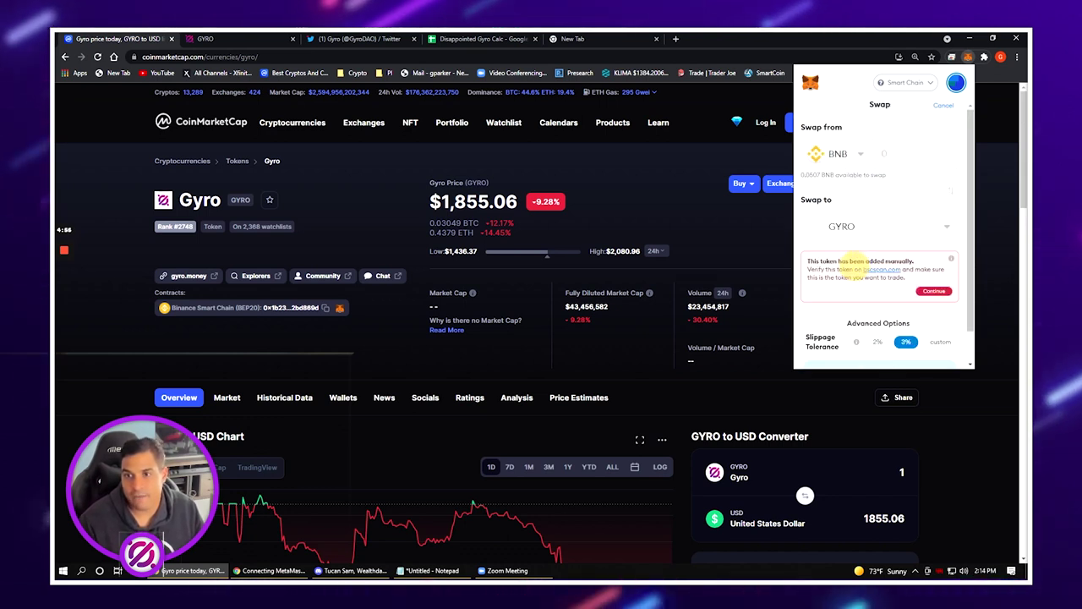
left_click(898, 154)
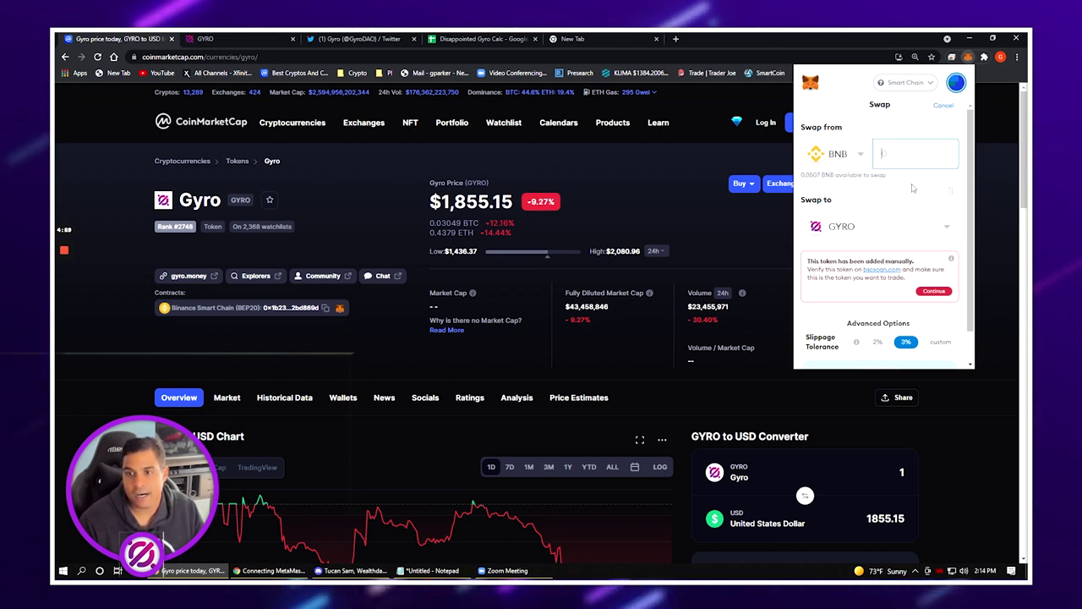
left_click(933, 291)
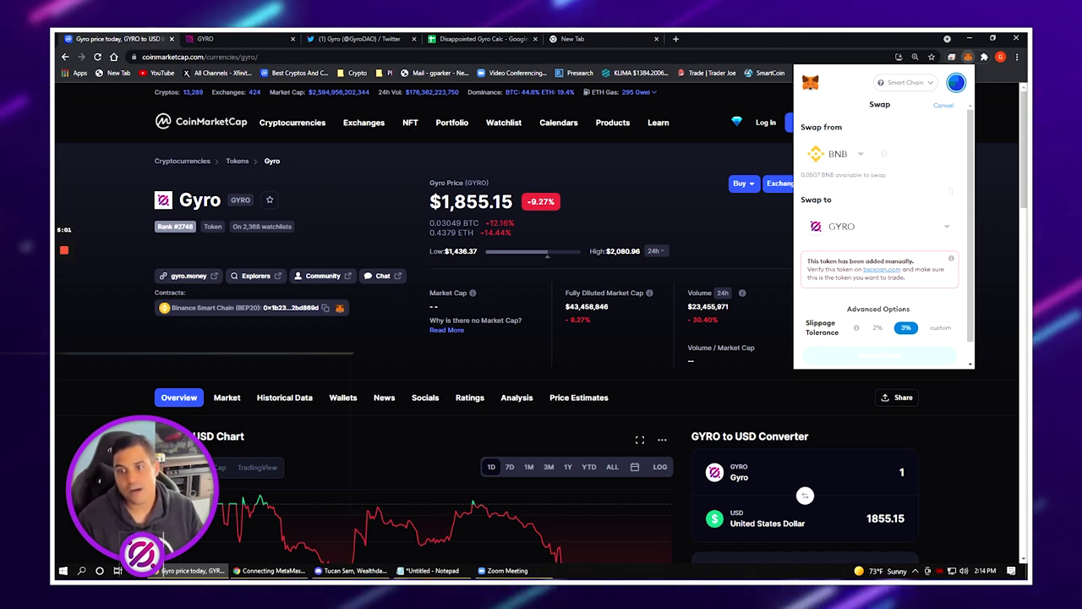
scroll(879, 313, "down", 1)
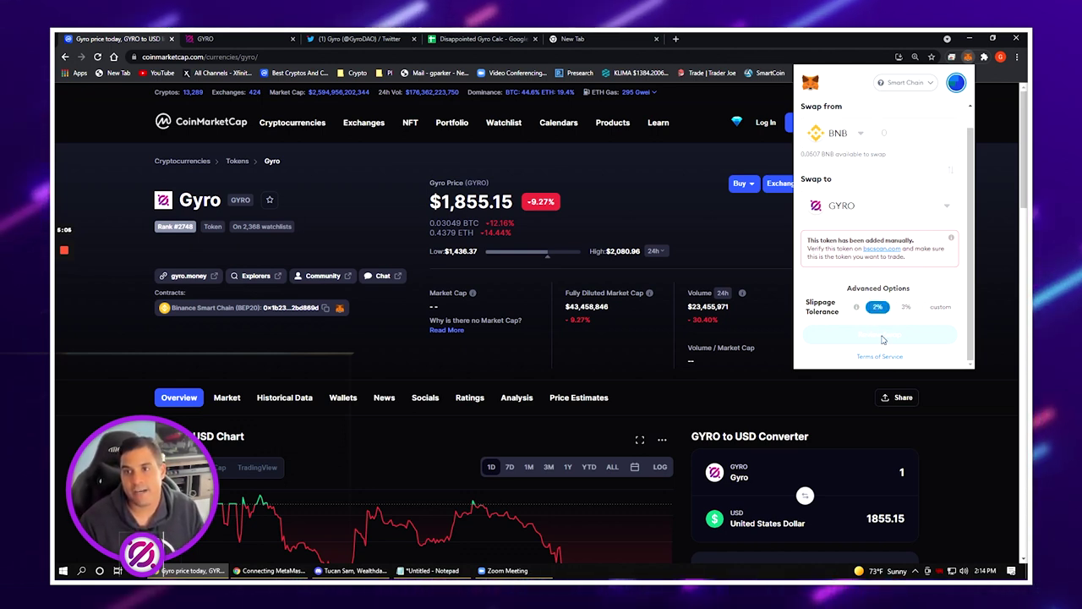
scroll(862, 212, "up", 1)
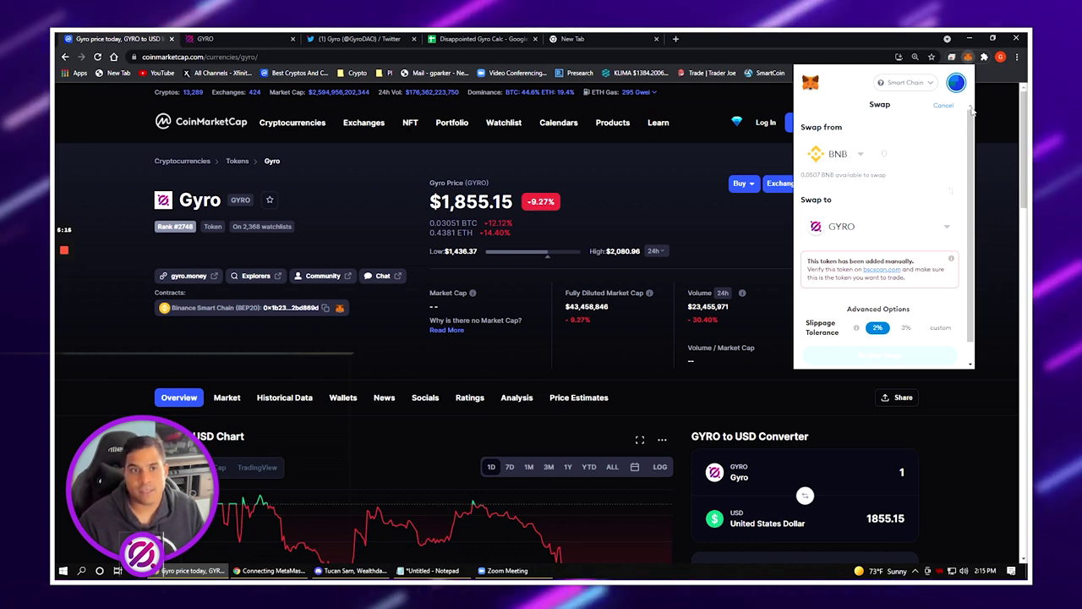
left_click(942, 105)
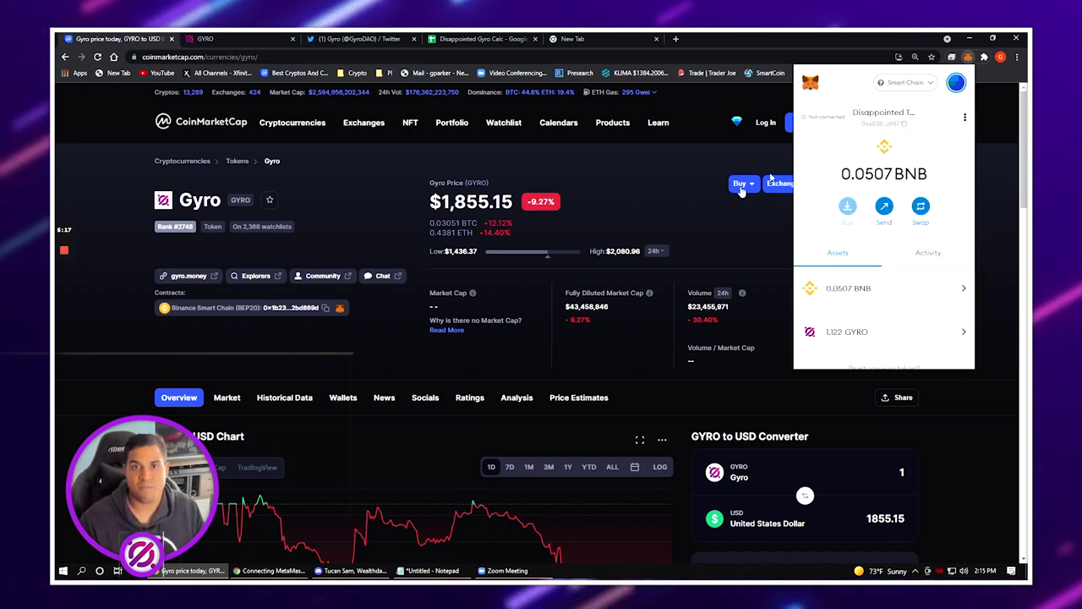
left_click(636, 198)
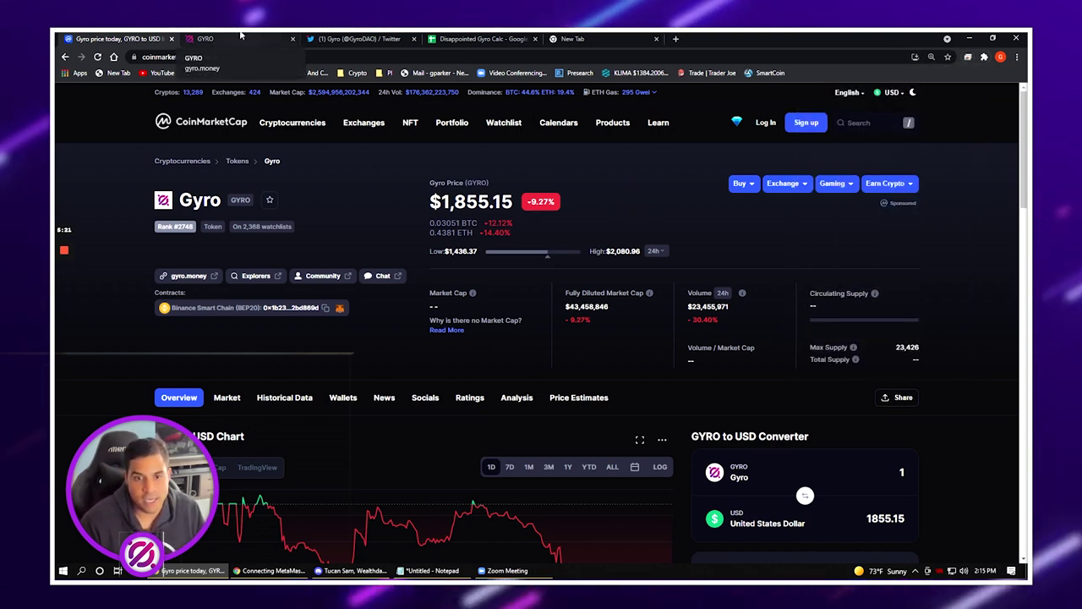
Launch the Gyro app from gyro.money and connect MetaMask, revealing 1.1221 Gyro and 3.7678 sGyro
left_click(241, 38)
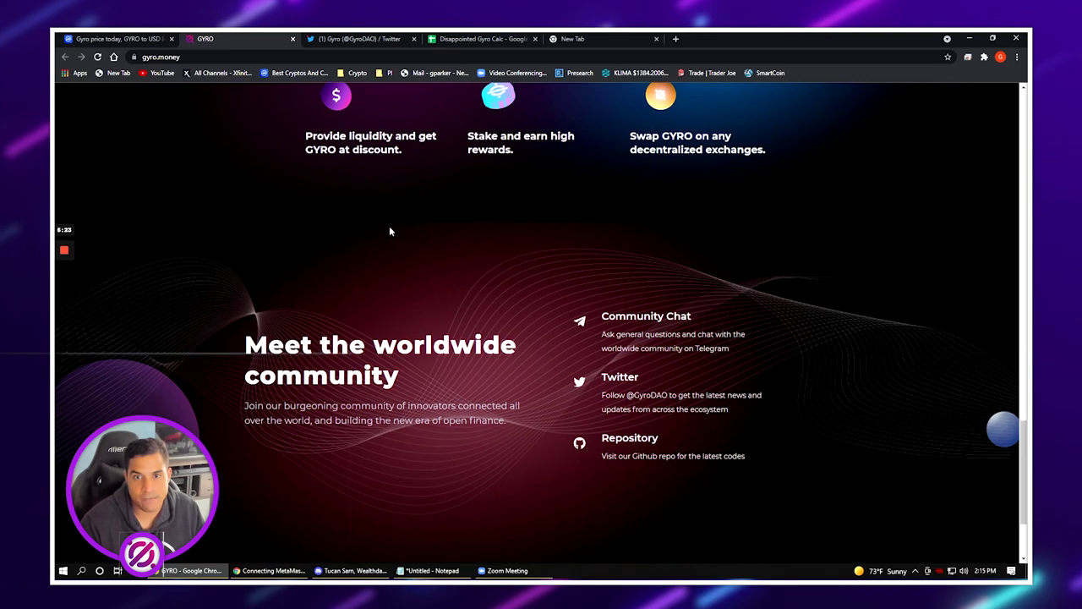
scroll(389, 225, "up", 10)
scroll(375, 222, "up", 2)
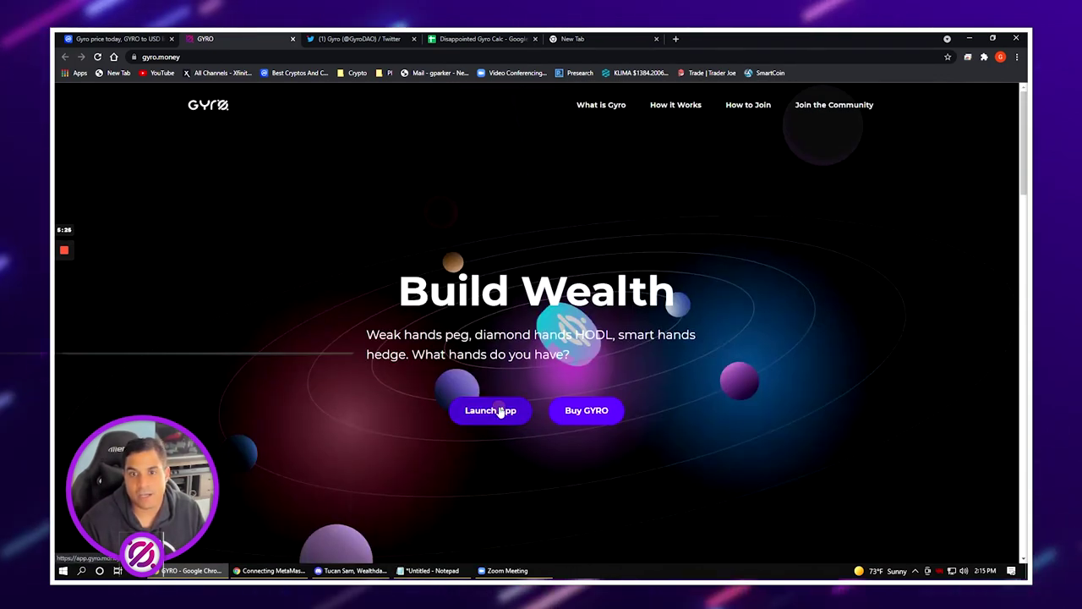
left_click(505, 410)
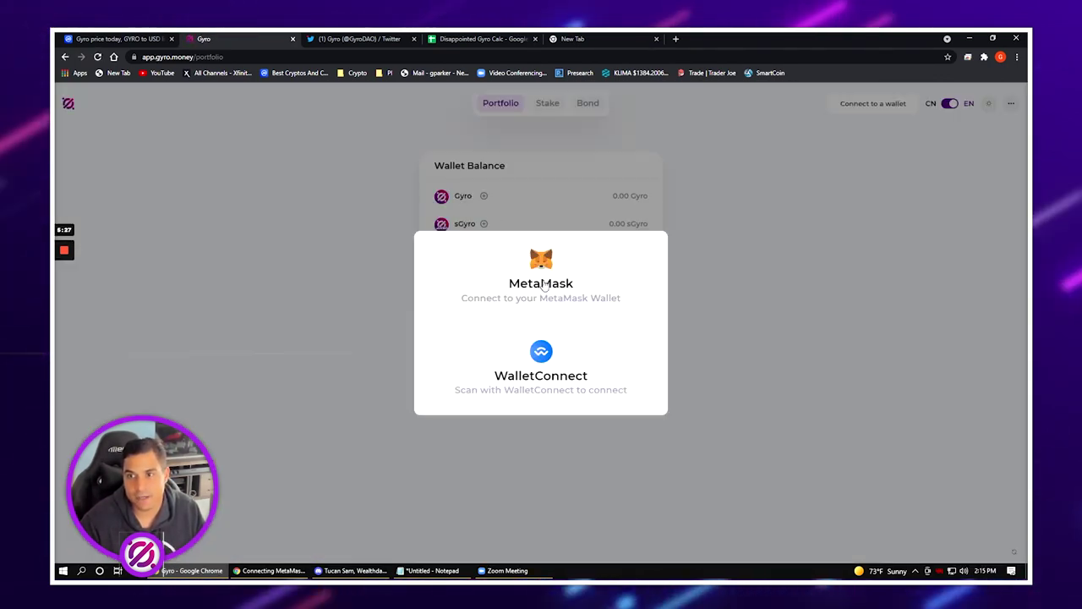
left_click(539, 279)
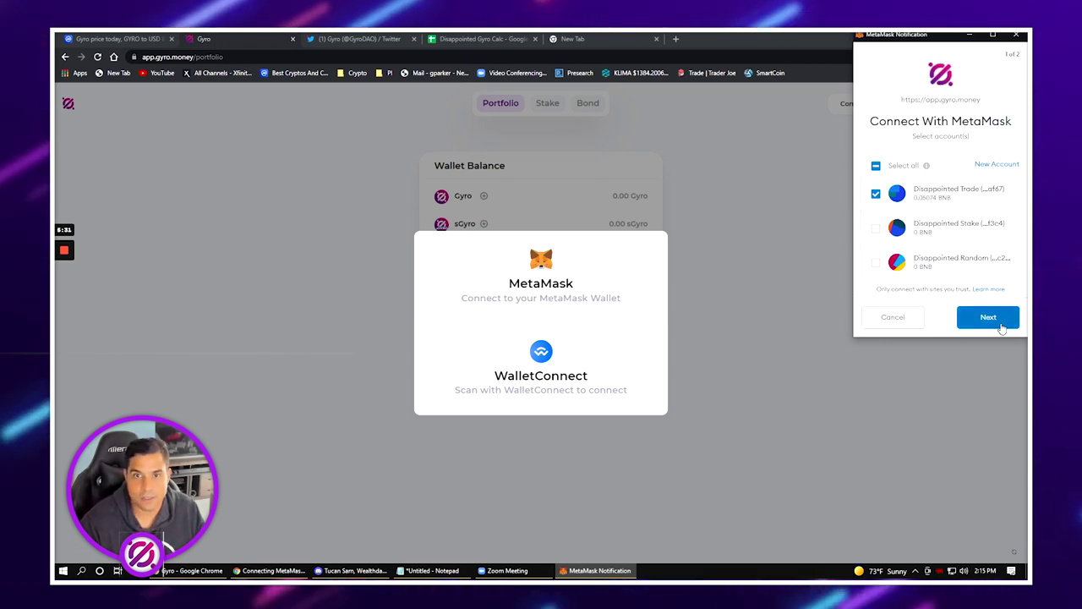
left_click(989, 317)
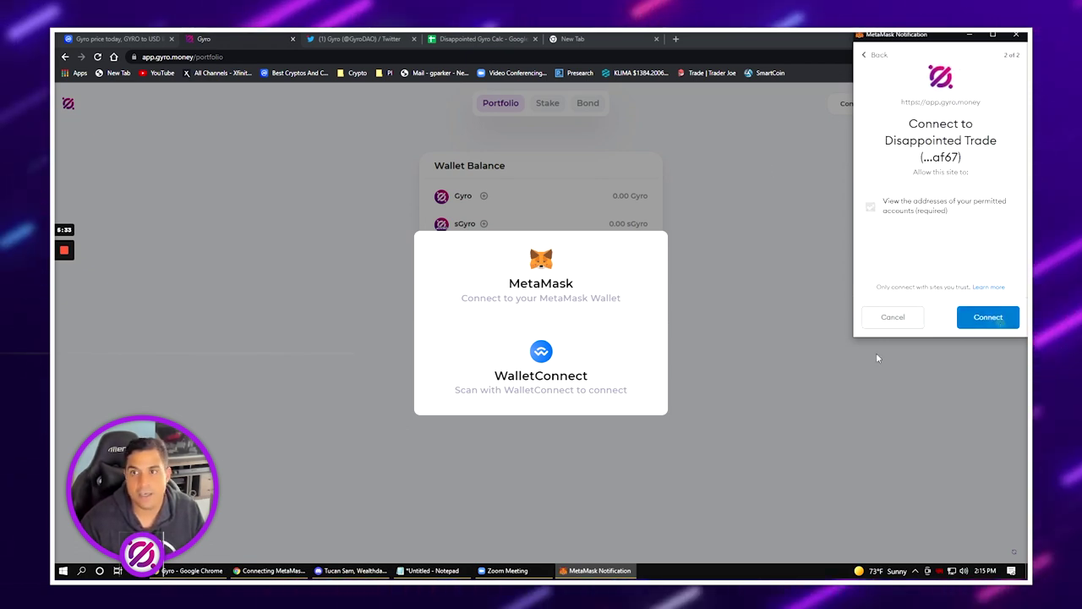
left_click(1002, 319)
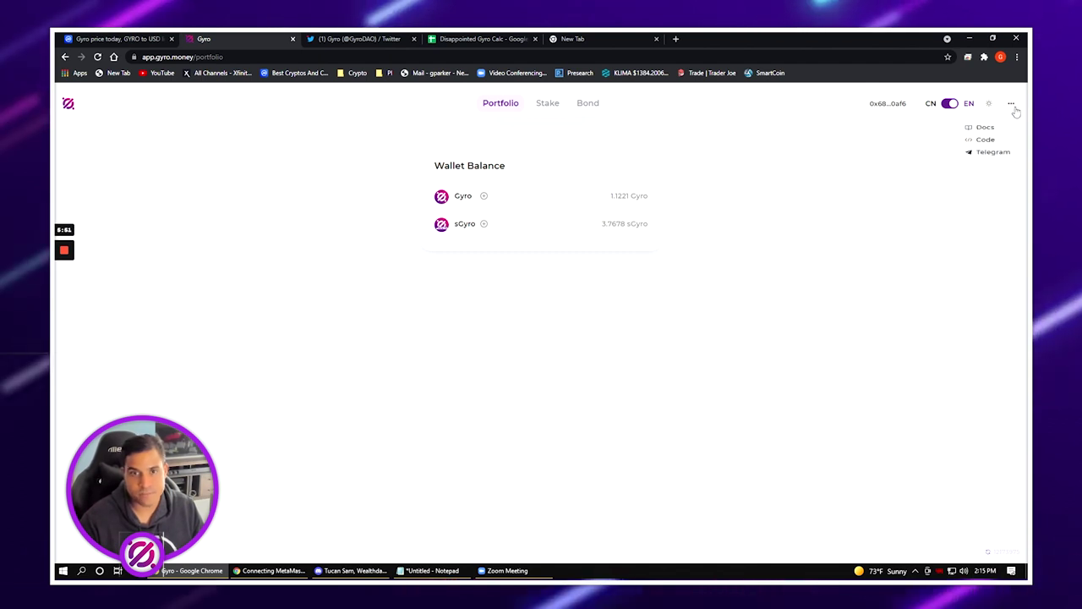
Switch the Gyro app to the dark theme and highlight the 3.7678 sGyro and 1.1221 Gyro balances
left_click(989, 104)
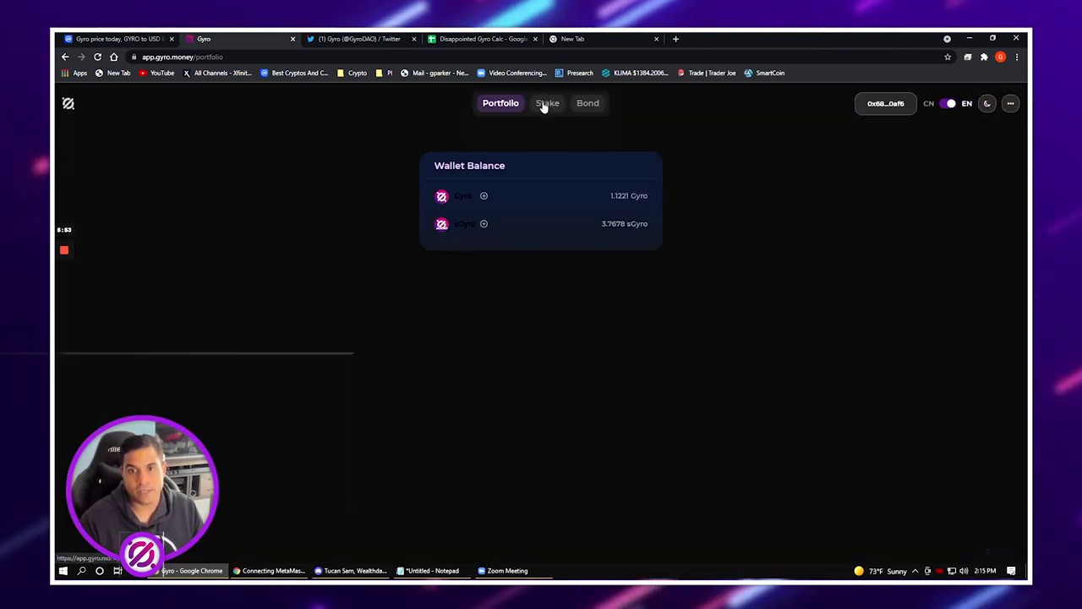
left_click_drag(596, 225, 647, 237)
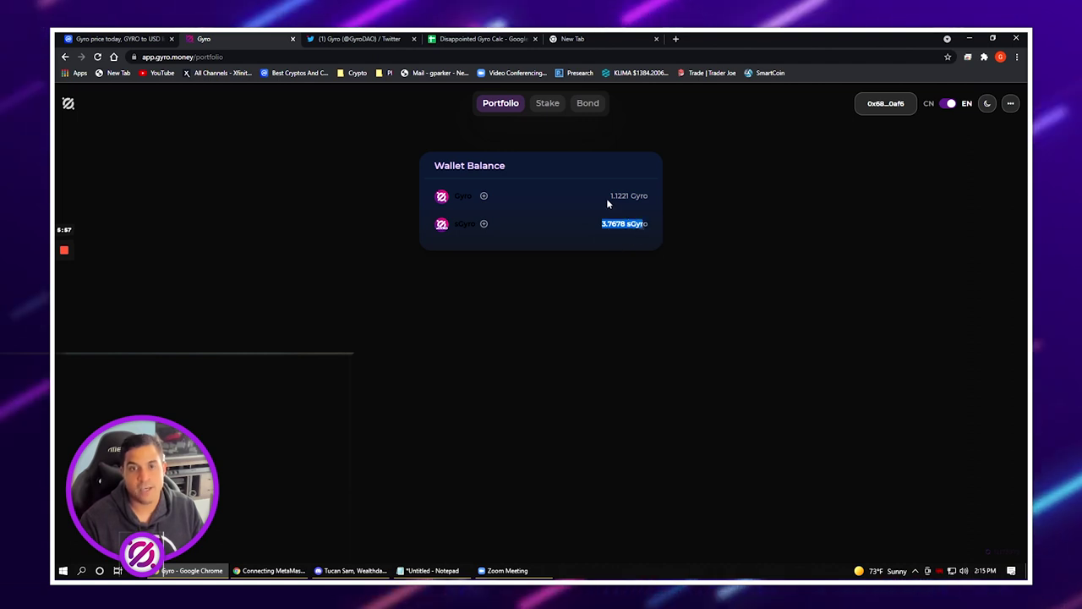
left_click_drag(609, 196, 635, 195)
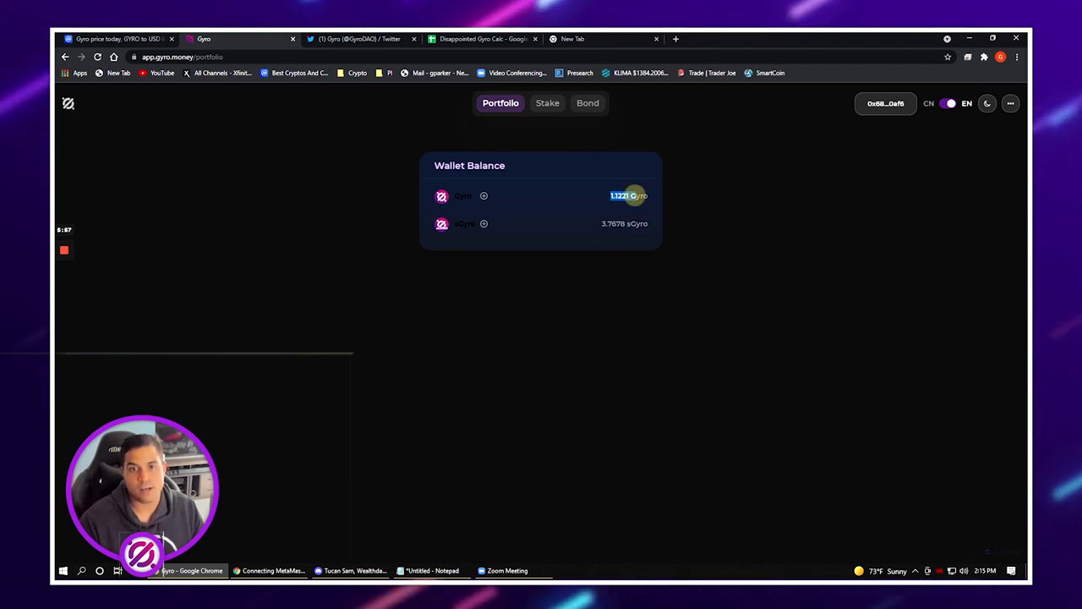
Stake the full 1.1221 GYRO and confirm the transaction in MetaMask
left_click(545, 104)
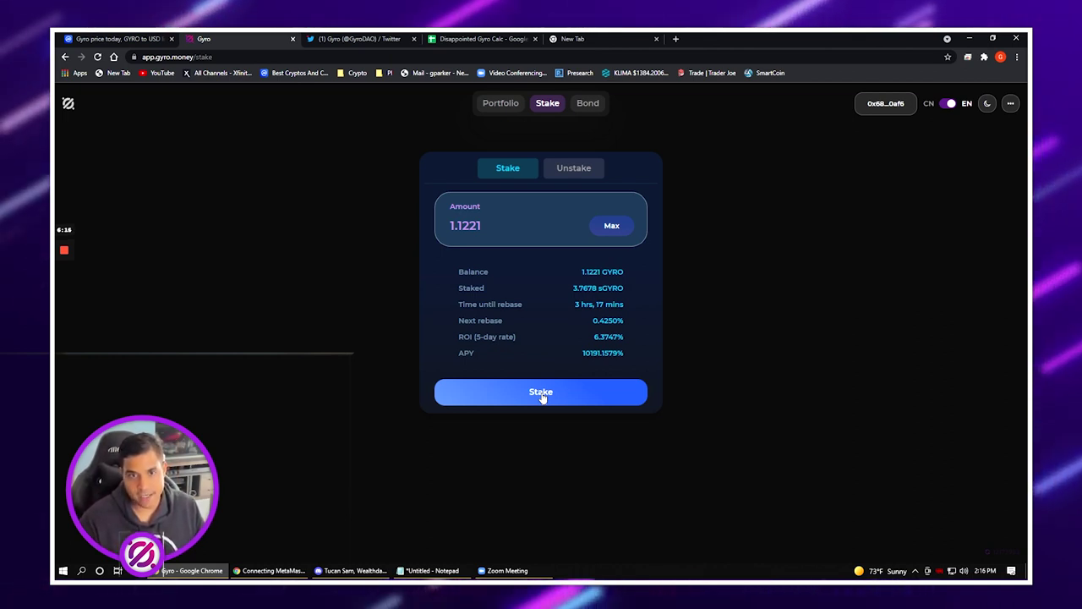
left_click(543, 394)
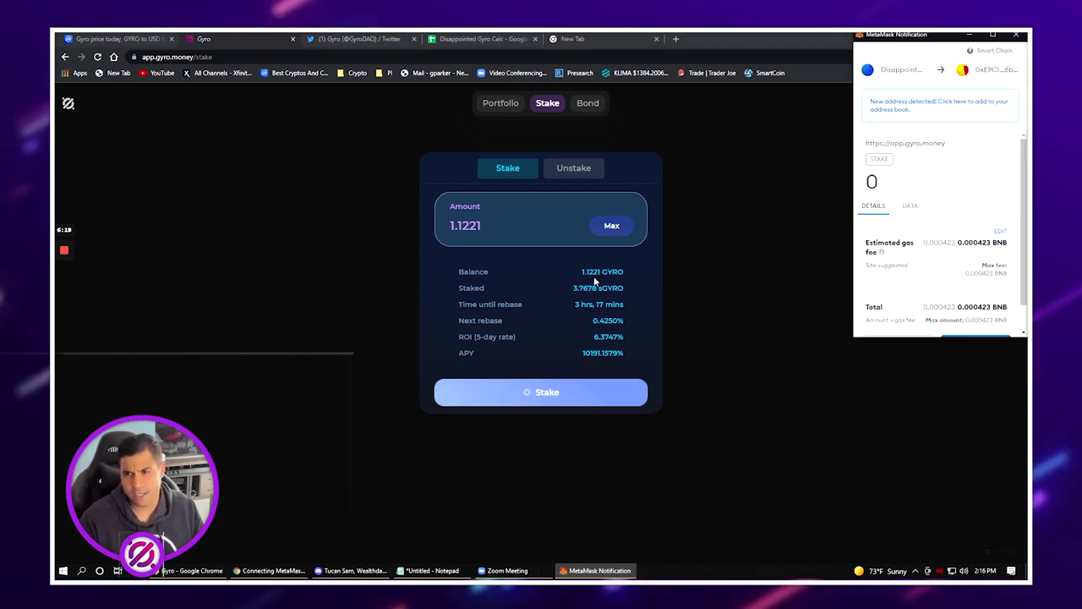
scroll(862, 221, "down", 1)
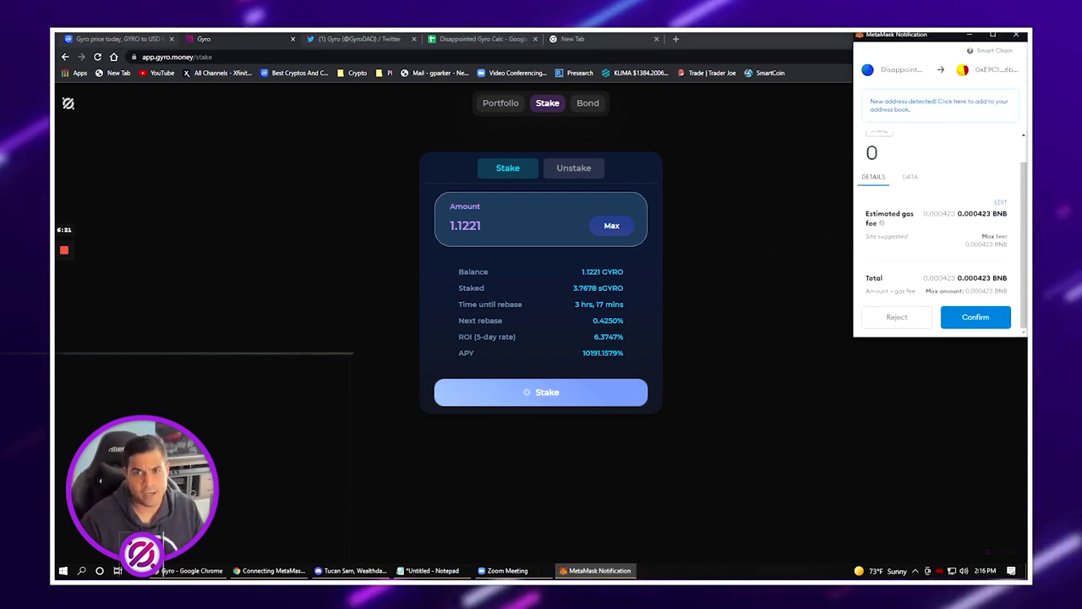
left_click(974, 318)
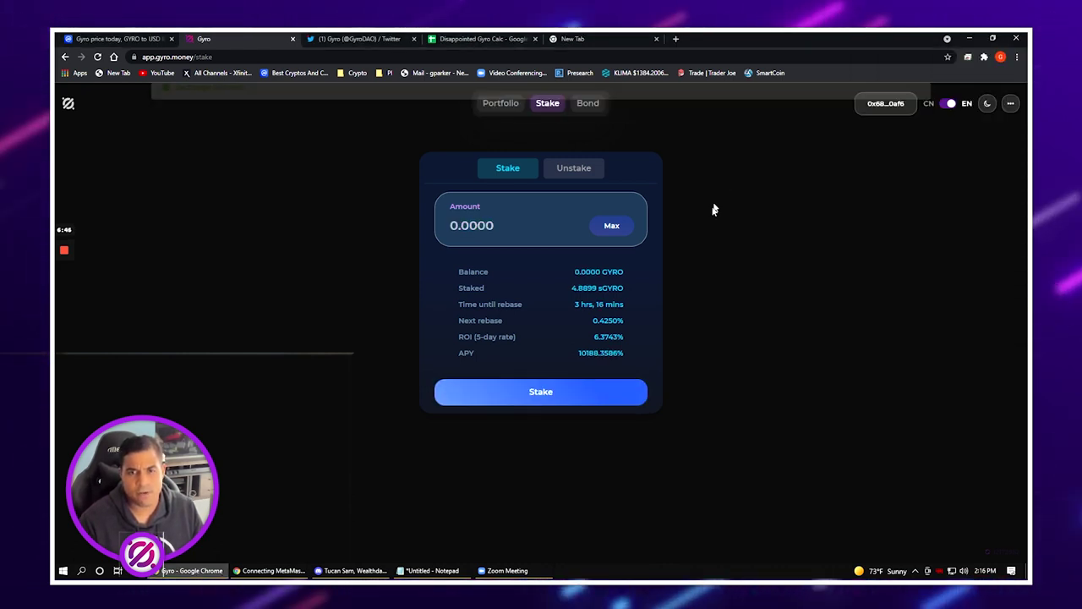
left_click_drag(565, 287, 629, 294)
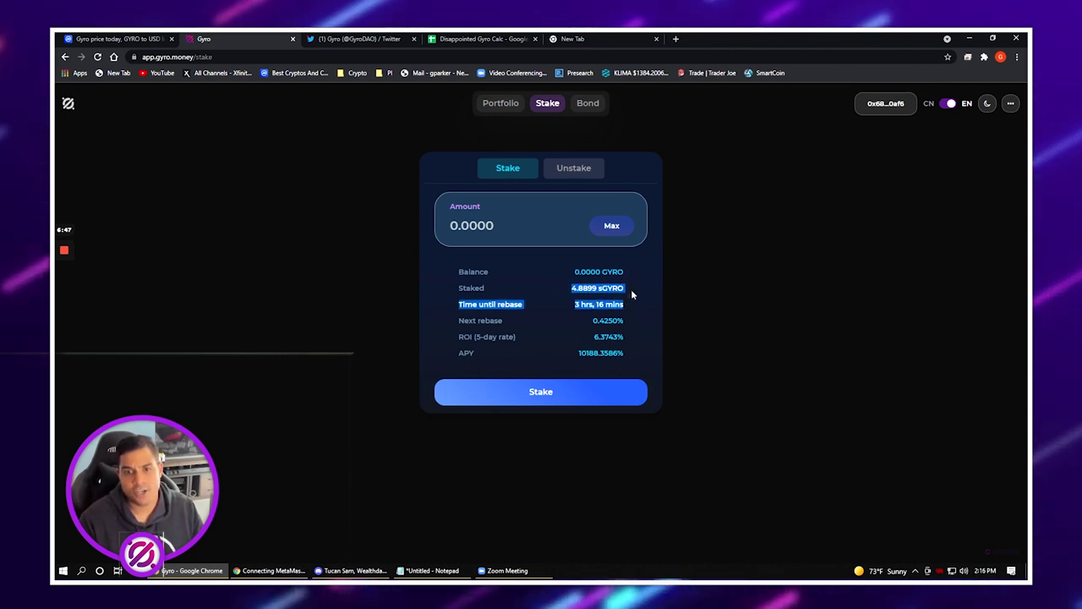
left_click(631, 289)
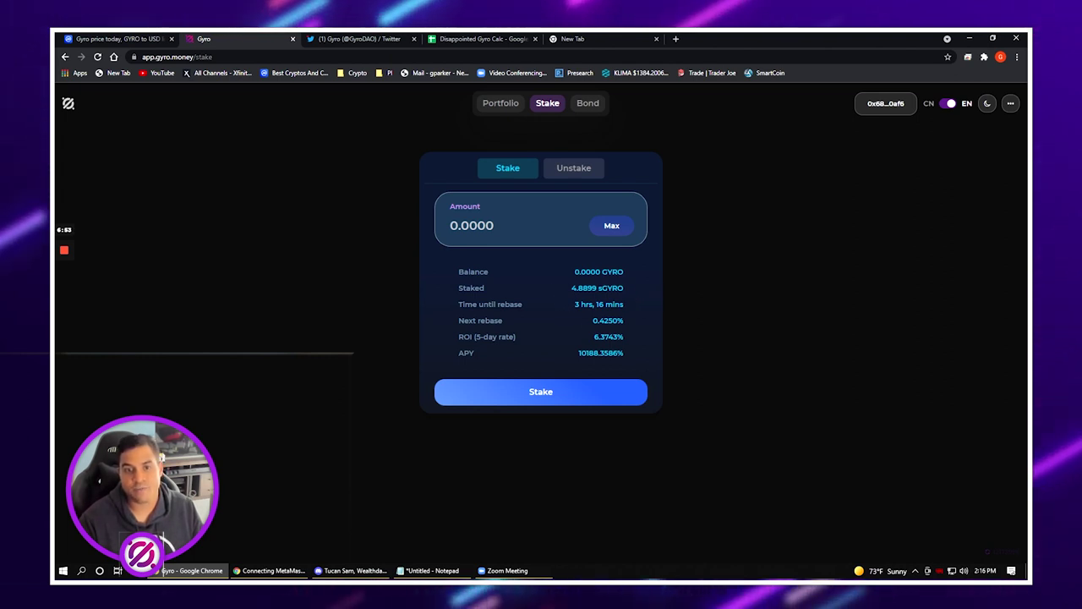
left_click_drag(592, 320, 652, 326)
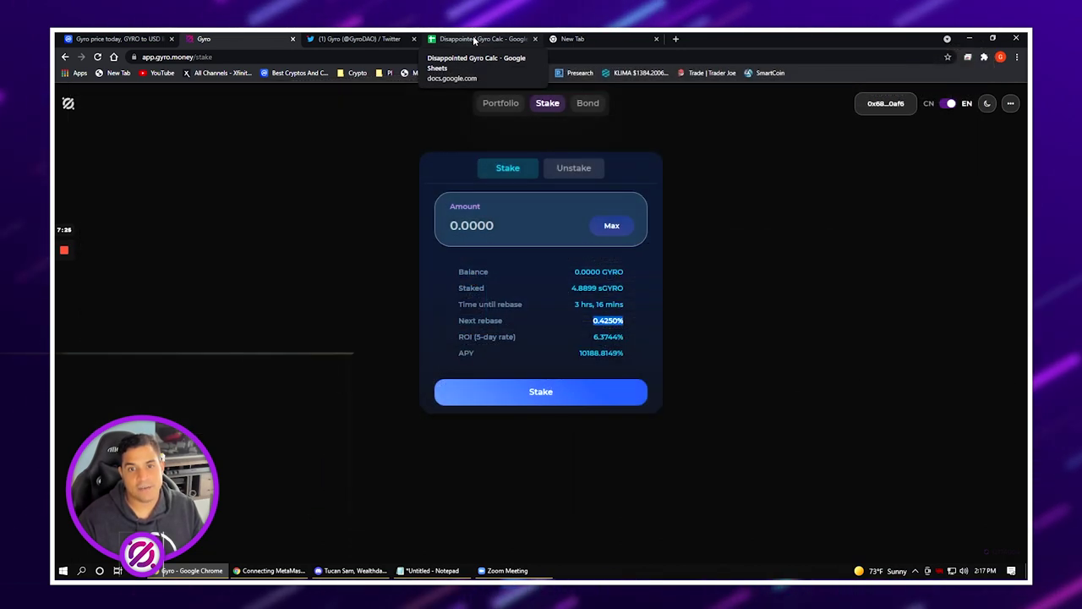
left_click(473, 38)
Inspect cells A3 and J27 in Disappointed Gyro Calc, showing $4,268.16 worth and 9657.74% yearly ROI
left_click(106, 201)
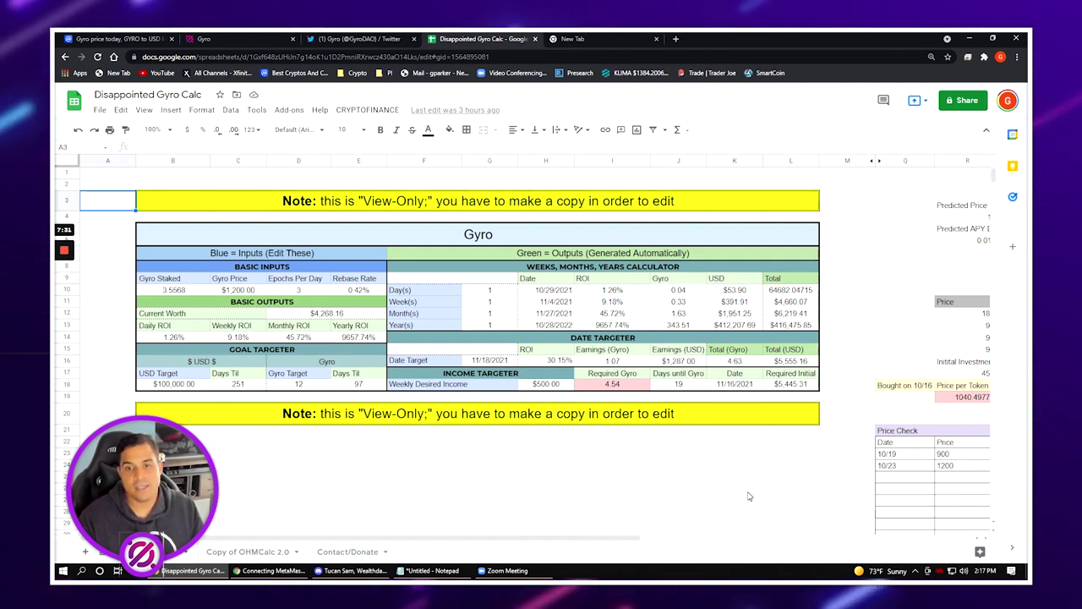
left_click(677, 500)
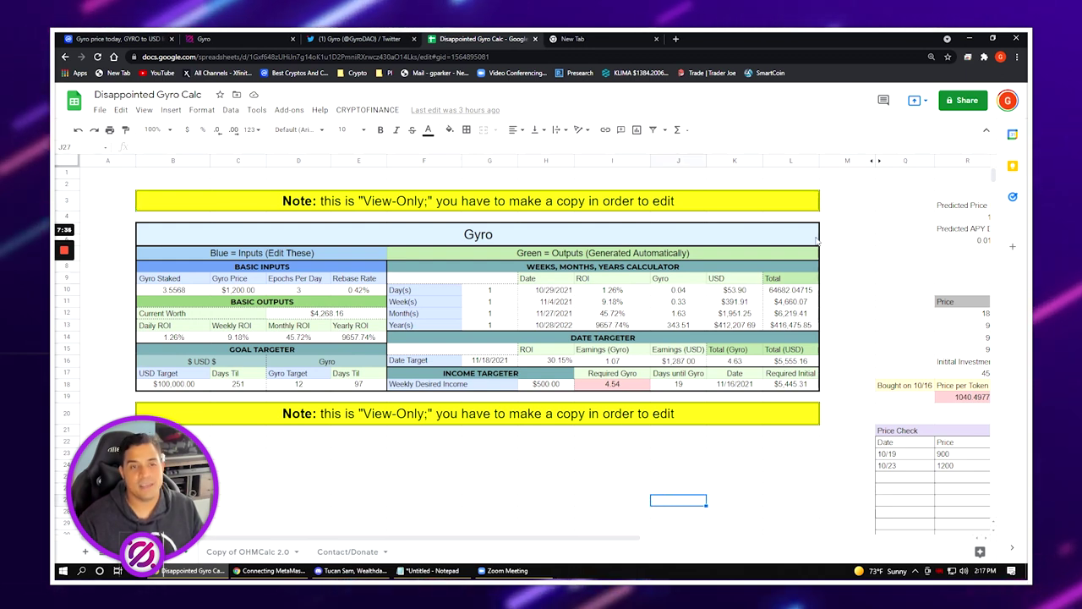